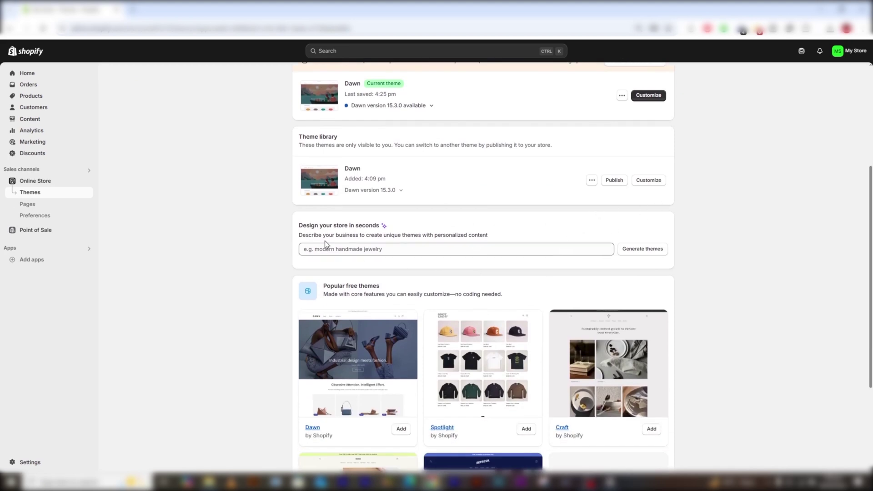
- Open the Shopify Theme Store from the store's Themes page to browse all themes
{"action": "scroll", "coordinate": [324, 242], "scroll_direction": "down", "scroll_amount": 3}
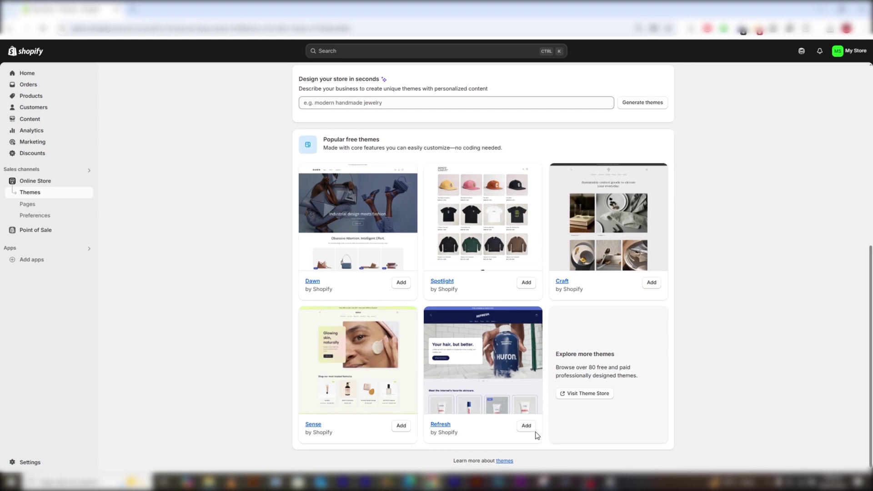
{"action": "left_click", "coordinate": [588, 397]}
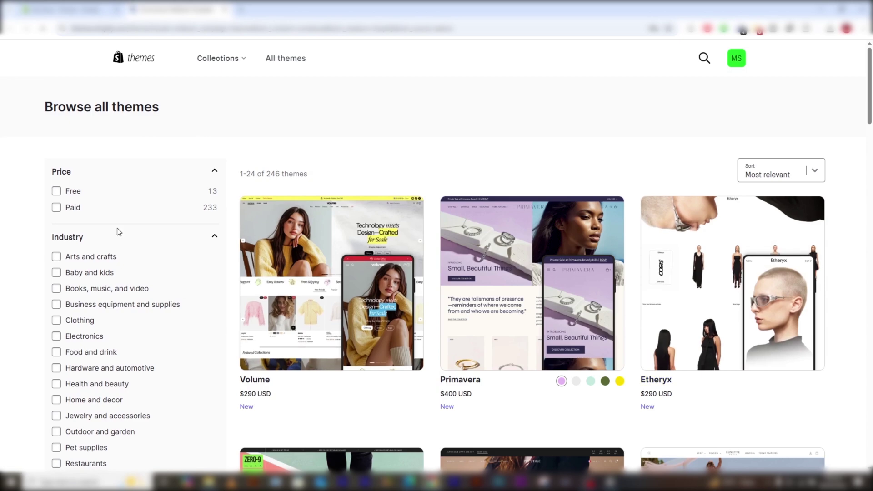
{"action": "scroll", "coordinate": [326, 382], "scroll_direction": "down", "scroll_amount": 2}
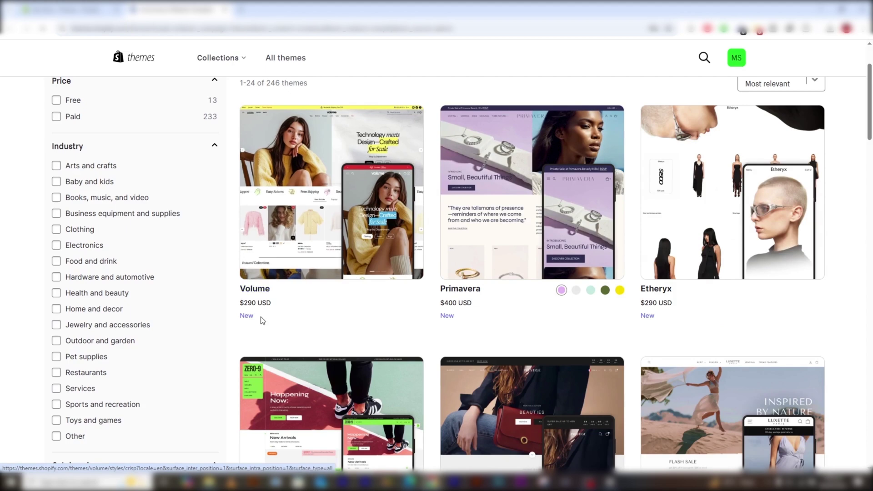
- Open the Volume theme's details, look through its desktop preview, and return to the theme list
{"action": "left_click", "coordinate": [321, 239]}
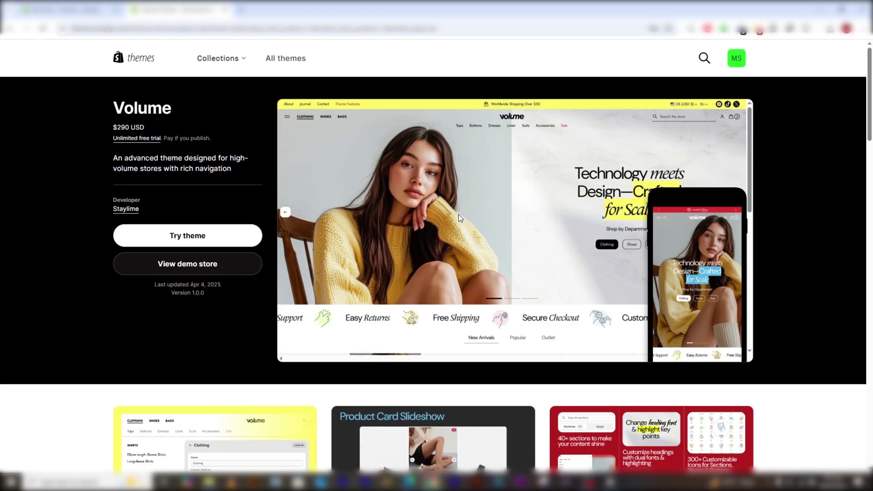
{"action": "scroll", "coordinate": [463, 195], "scroll_direction": "down", "scroll_amount": 5}
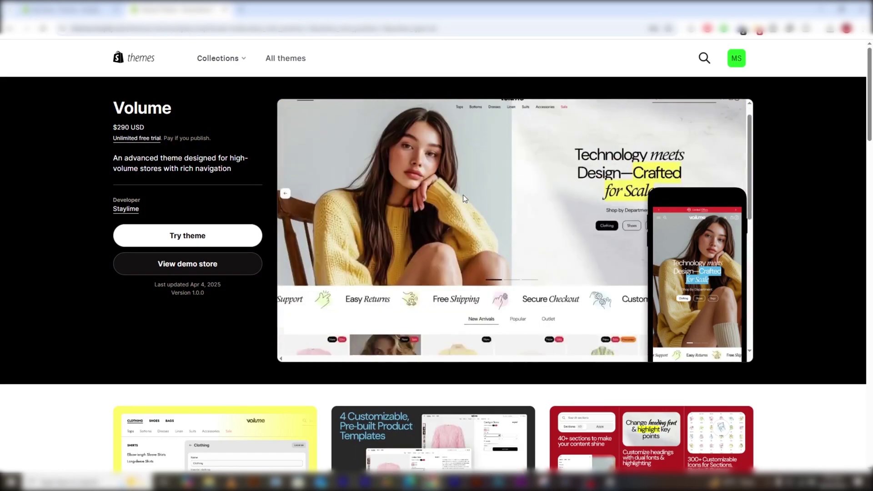
{"action": "scroll", "coordinate": [463, 195], "scroll_direction": "down", "scroll_amount": 2}
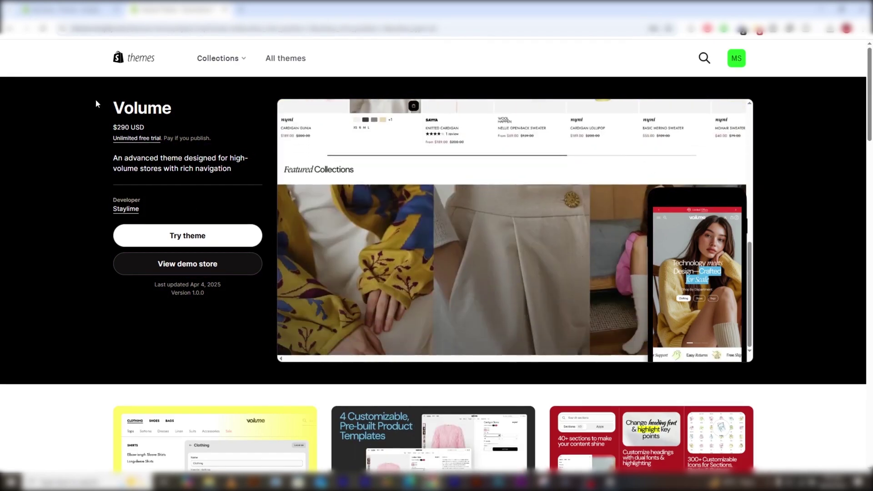
{"action": "left_click", "coordinate": [10, 29]}
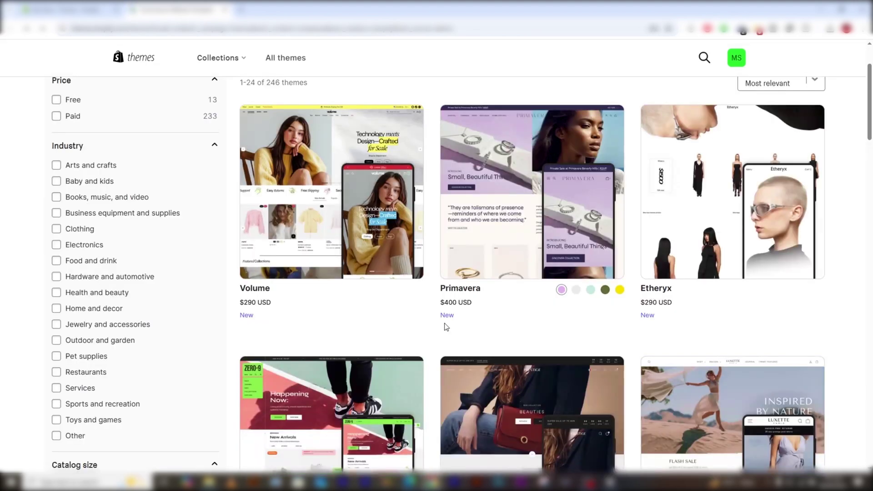
- Filter the theme list by price to Free and look through the matching themes
{"action": "scroll", "coordinate": [482, 310], "scroll_direction": "down", "scroll_amount": 2}
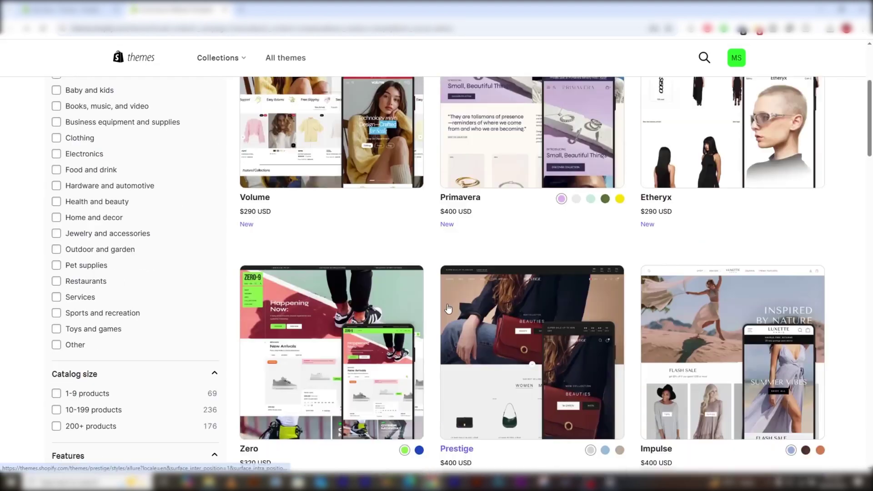
{"action": "scroll", "coordinate": [63, 197], "scroll_direction": "up", "scroll_amount": 4}
{"action": "left_click", "coordinate": [61, 194]}
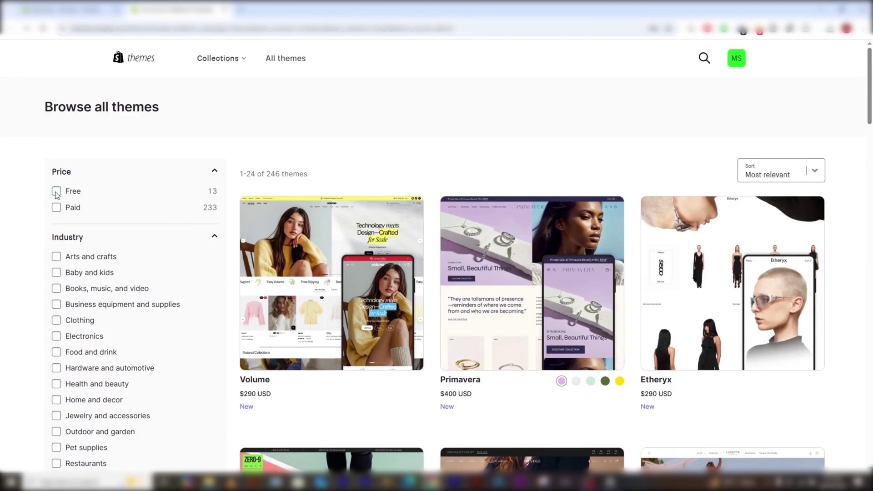
{"action": "scroll", "coordinate": [291, 199], "scroll_direction": "down", "scroll_amount": 1}
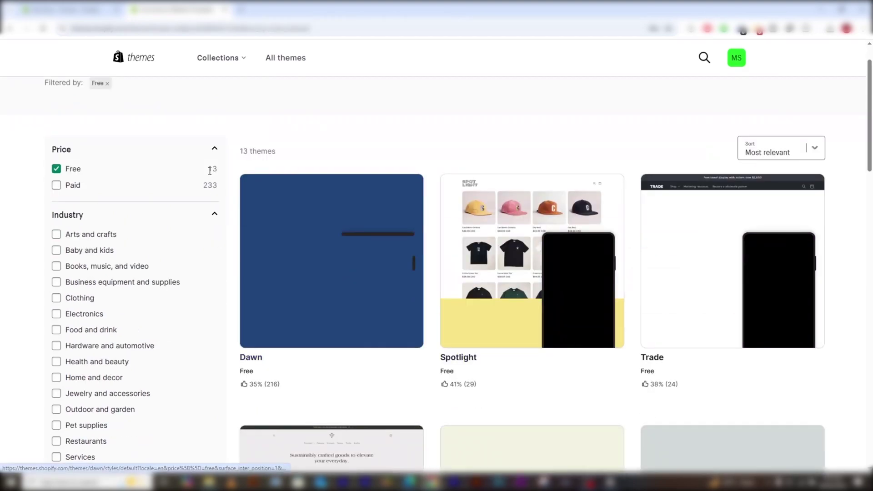
{"action": "scroll", "coordinate": [342, 304], "scroll_direction": "down", "scroll_amount": 1}
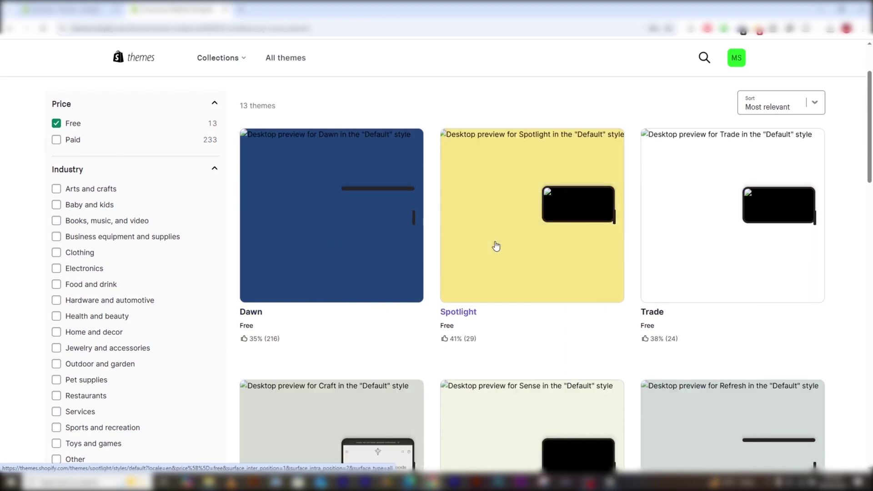
{"action": "scroll", "coordinate": [568, 269], "scroll_direction": "down", "scroll_amount": 4}
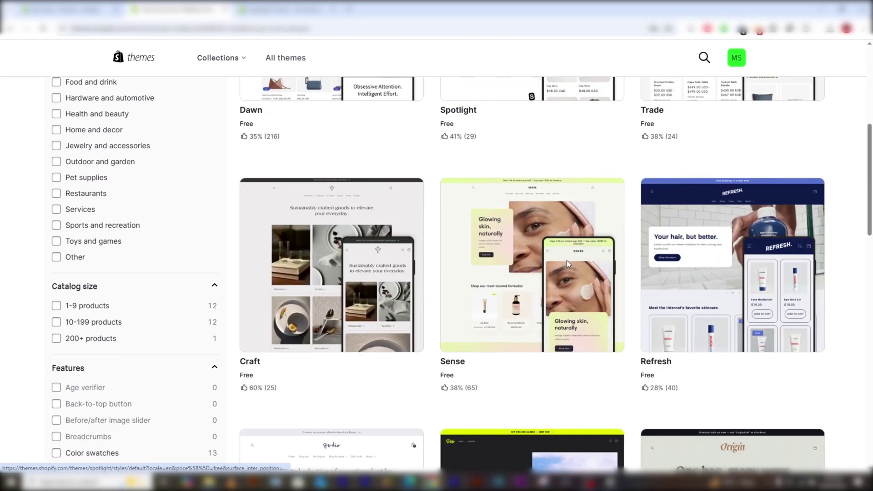
{"action": "scroll", "coordinate": [566, 263], "scroll_direction": "up", "scroll_amount": 5}
{"action": "scroll", "coordinate": [546, 238], "scroll_direction": "down", "scroll_amount": 3}
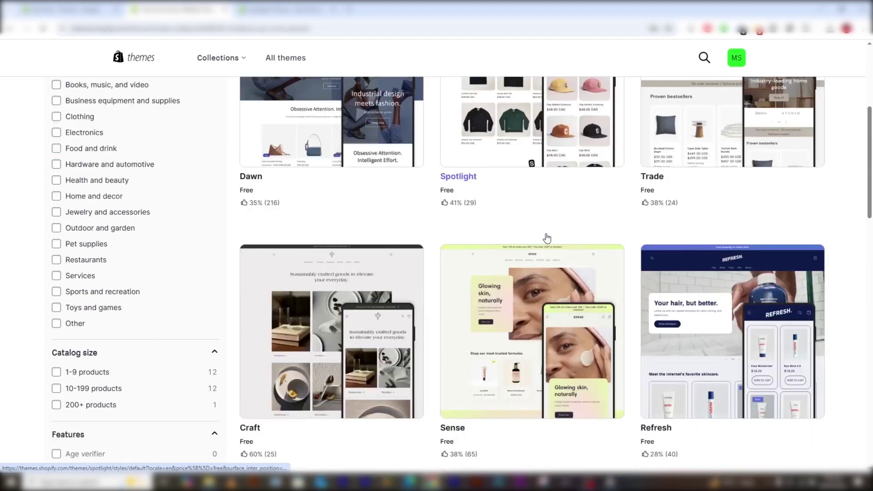
{"action": "scroll", "coordinate": [545, 238], "scroll_direction": "up", "scroll_amount": 5}
- Open the Spotlight theme's demo store and look through its product page layout
{"action": "left_click", "coordinate": [509, 373]}
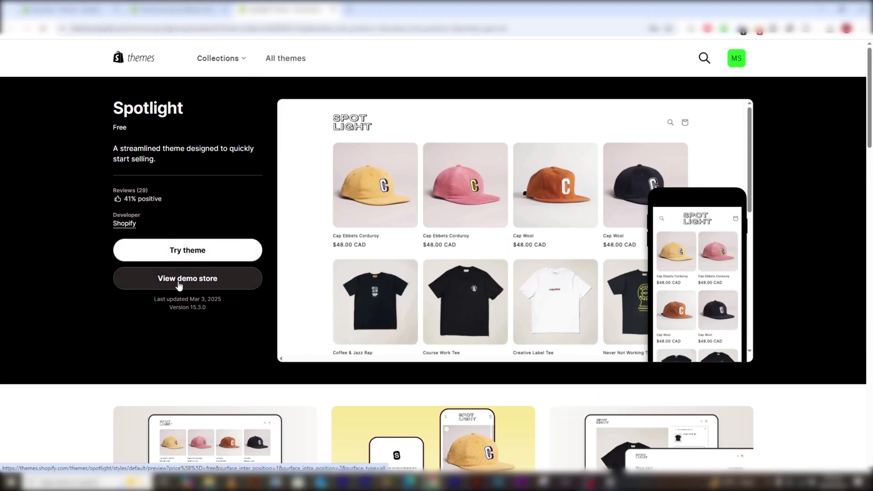
{"action": "left_click", "coordinate": [179, 279]}
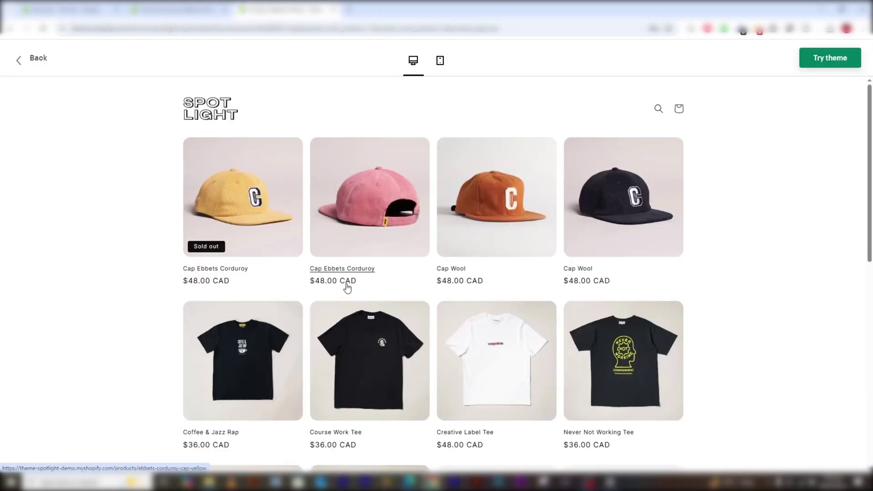
{"action": "scroll", "coordinate": [473, 148], "scroll_direction": "down", "scroll_amount": 3}
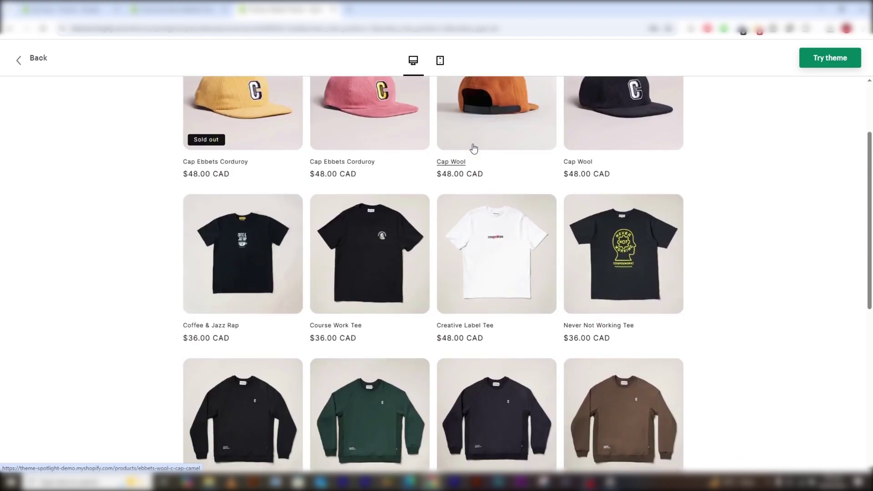
{"action": "scroll", "coordinate": [480, 343], "scroll_direction": "down", "scroll_amount": 8}
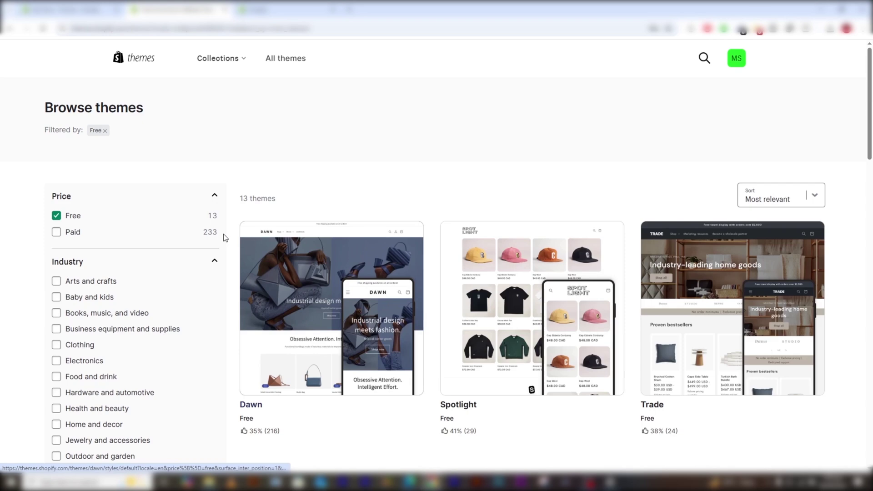
- Go back to the list of free themes and compare the Dawn, Spotlight and Trade previews
{"action": "scroll", "coordinate": [785, 284], "scroll_direction": "down", "scroll_amount": 3}
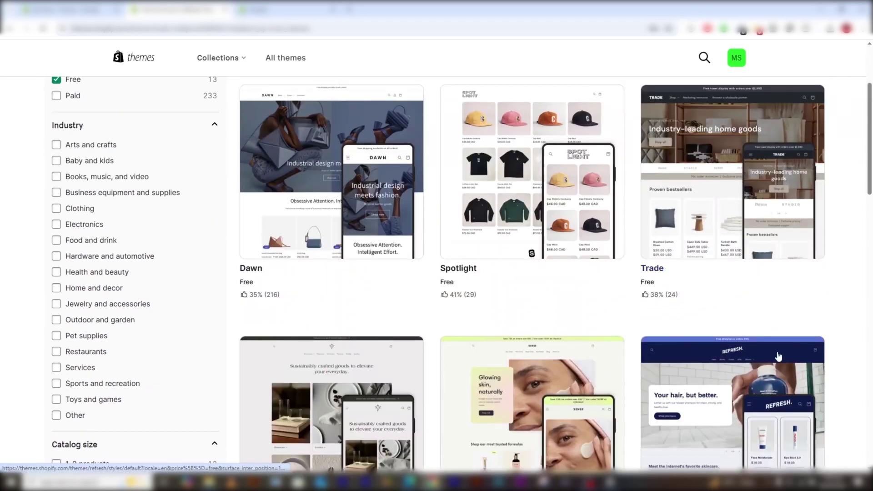
{"action": "scroll", "coordinate": [347, 192], "scroll_direction": "up", "scroll_amount": 1}
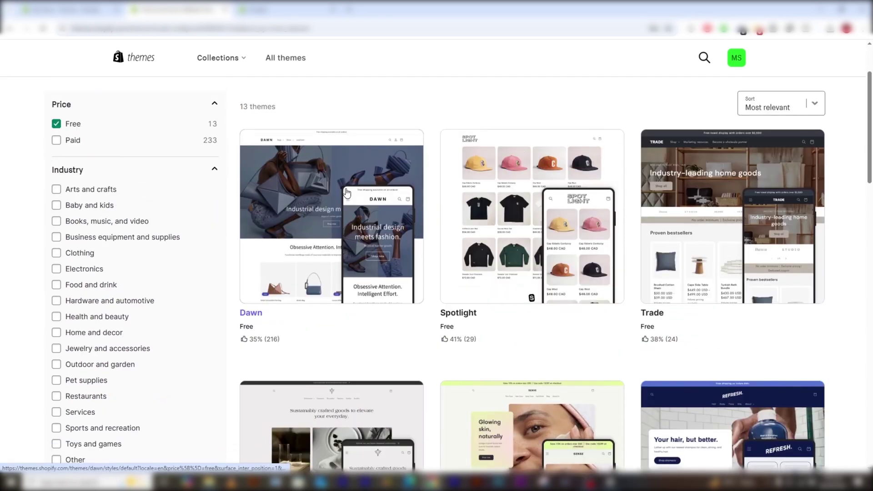
{"action": "scroll", "coordinate": [346, 193], "scroll_direction": "up", "scroll_amount": 2}
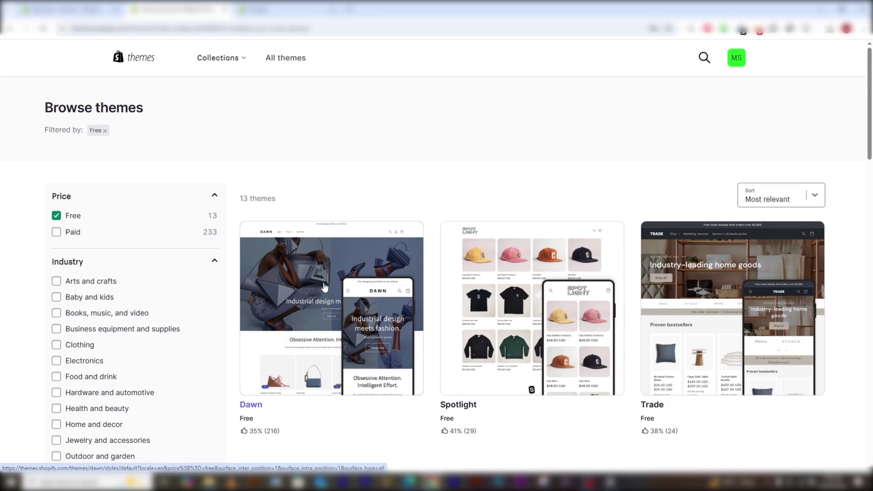
{"action": "scroll", "coordinate": [324, 287], "scroll_direction": "down", "scroll_amount": 1}
{"action": "scroll", "coordinate": [350, 258], "scroll_direction": "up", "scroll_amount": 1}
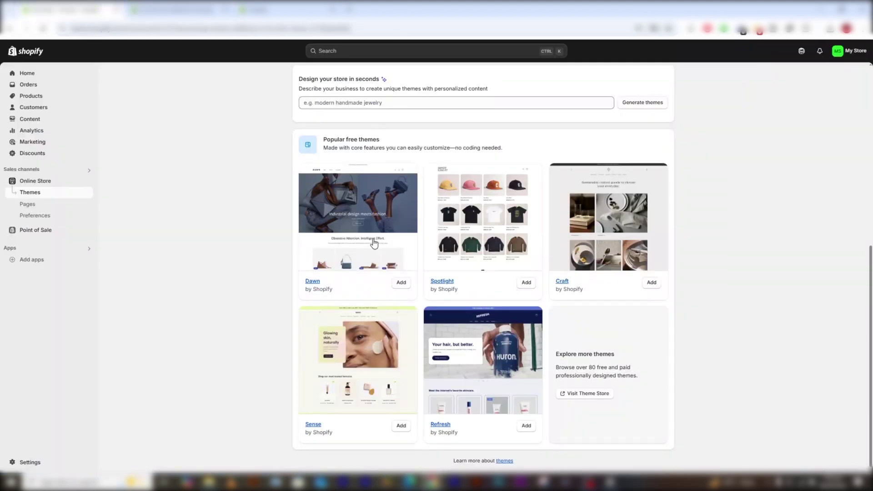
- Return to the store's Themes page and open a preview of the current Dawn theme
{"action": "scroll", "coordinate": [569, 200], "scroll_direction": "up", "scroll_amount": 6}
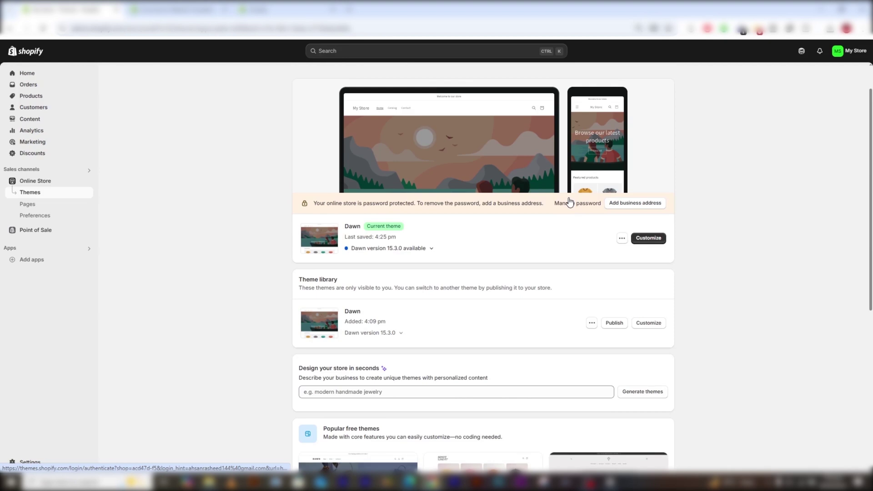
{"action": "scroll", "coordinate": [569, 201], "scroll_direction": "up", "scroll_amount": 2}
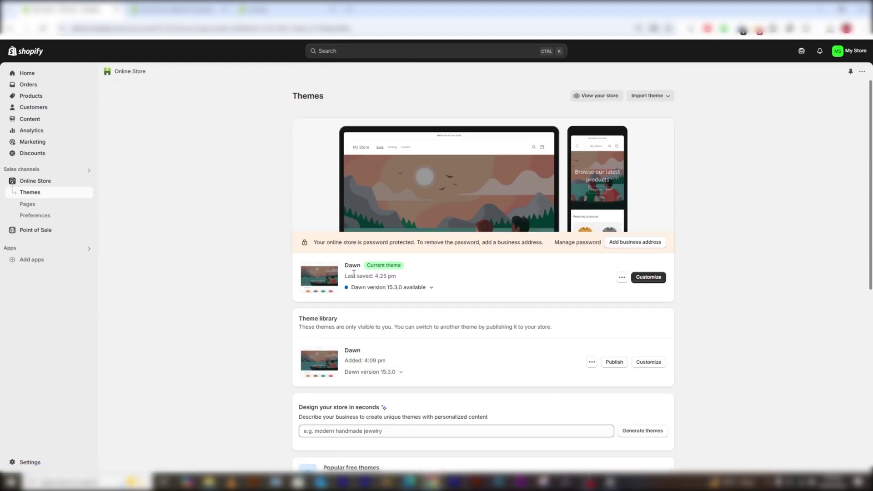
{"action": "left_click_drag", "start_coordinate": [344, 265], "coordinate": [360, 264]}
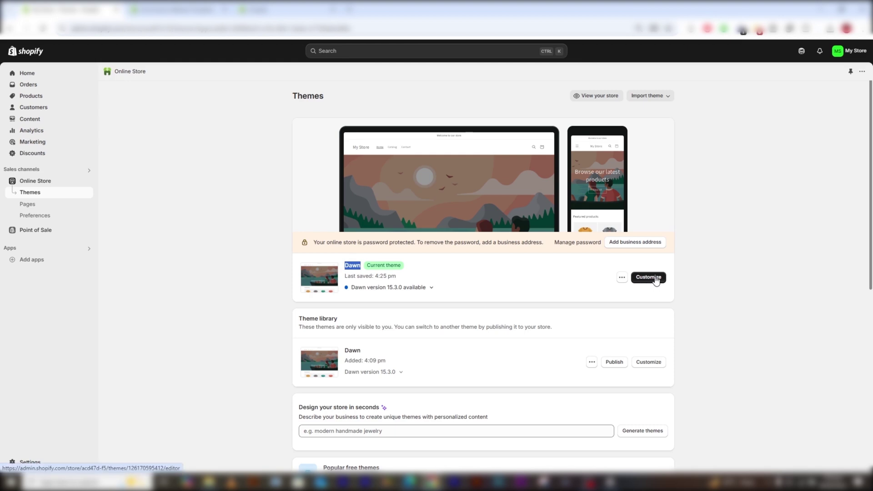
{"action": "left_click", "coordinate": [622, 277]}
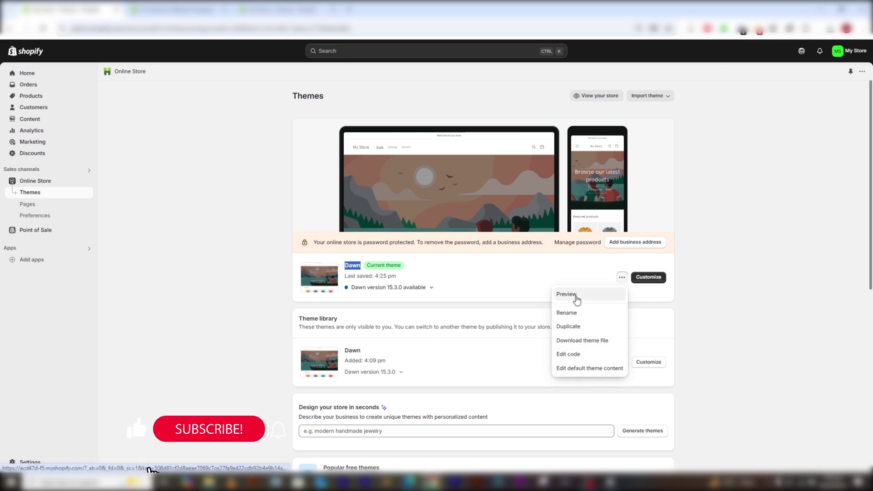
{"action": "left_click", "coordinate": [577, 298]}
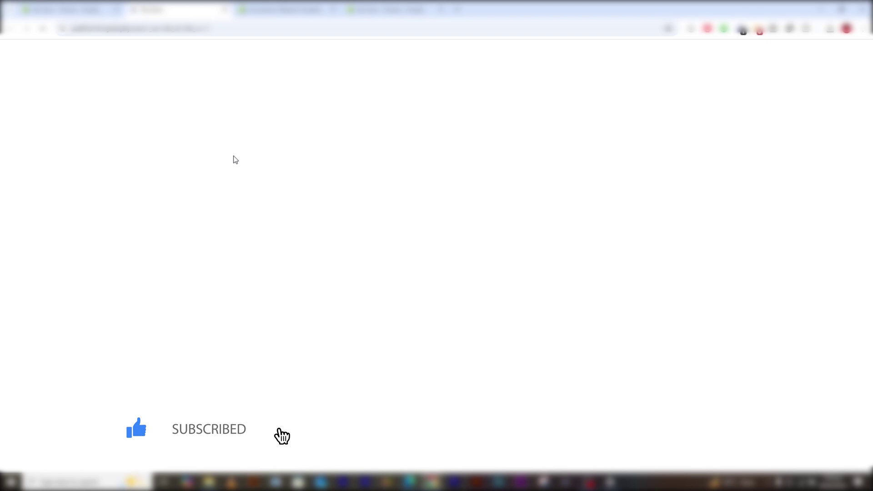
- Examine the previewed home page's banner and featured products, and return to the store's Themes page
{"action": "scroll", "coordinate": [309, 137], "scroll_direction": "down", "scroll_amount": 3}
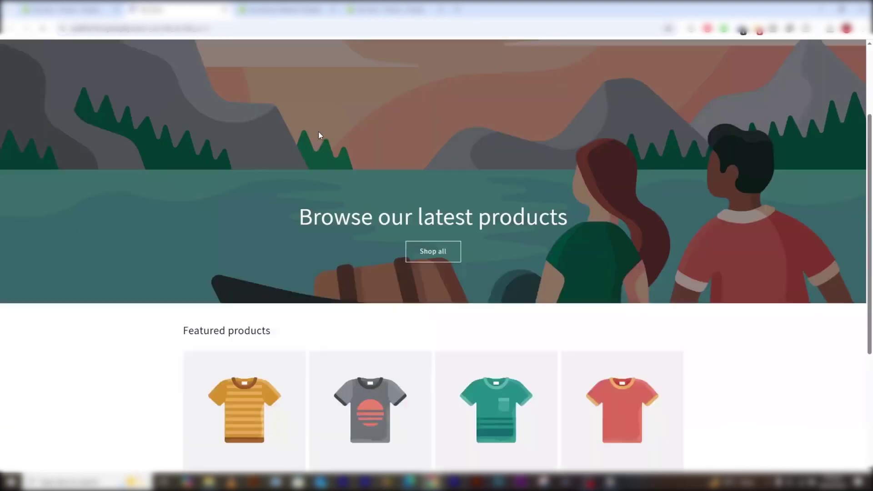
{"action": "scroll", "coordinate": [319, 135], "scroll_direction": "down", "scroll_amount": 4}
{"action": "scroll", "coordinate": [318, 136], "scroll_direction": "up", "scroll_amount": 6}
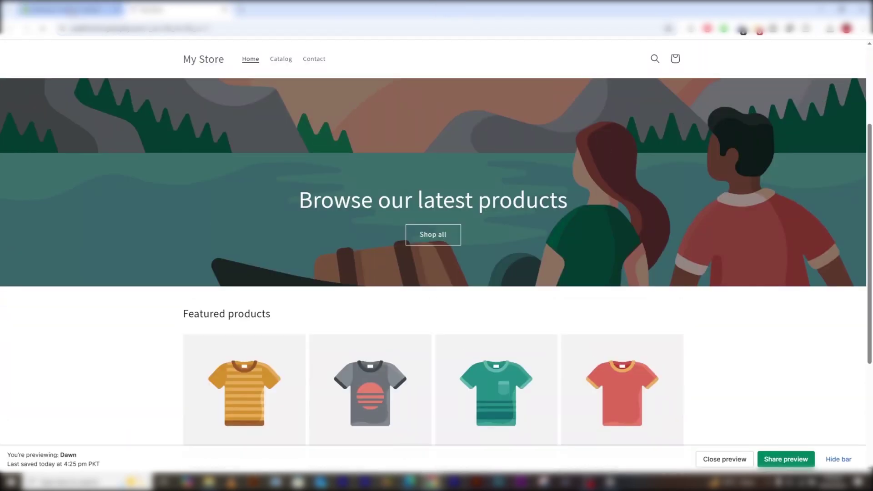
{"action": "left_click", "coordinate": [73, 10]}
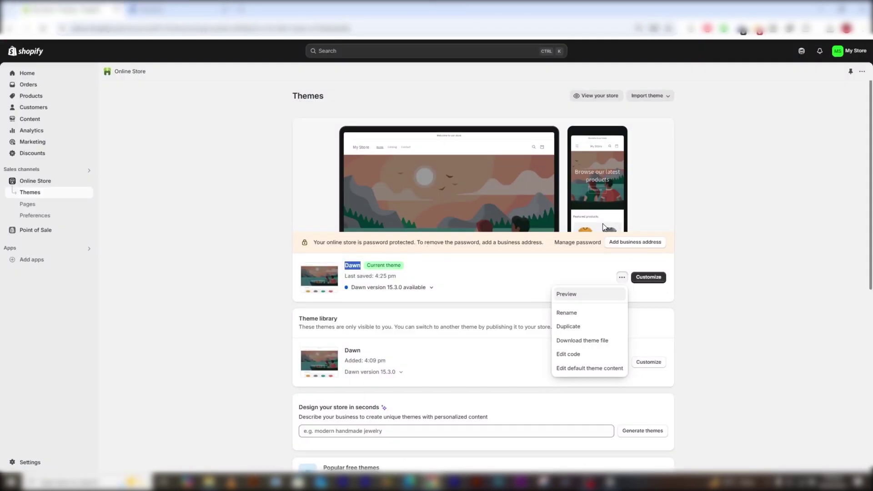
- Open the current Dawn theme for customization and select the home page's announcement bar section
{"action": "left_click", "coordinate": [651, 277]}
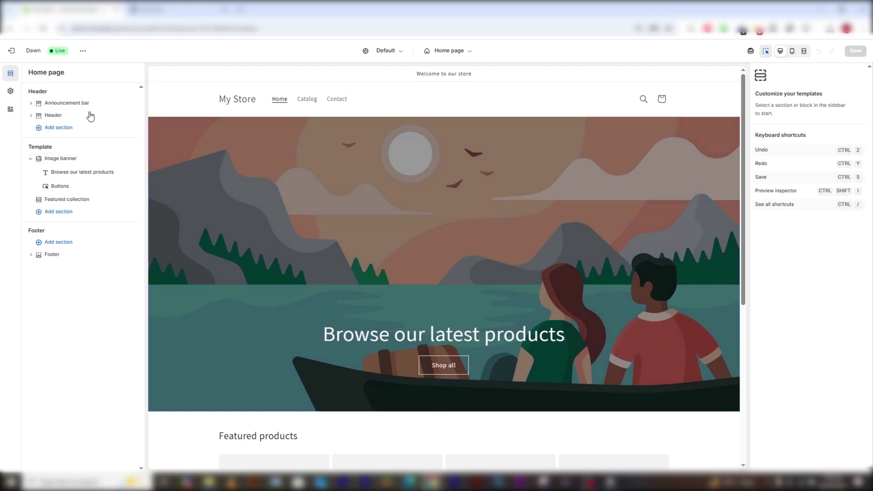
{"action": "left_click", "coordinate": [66, 103]}
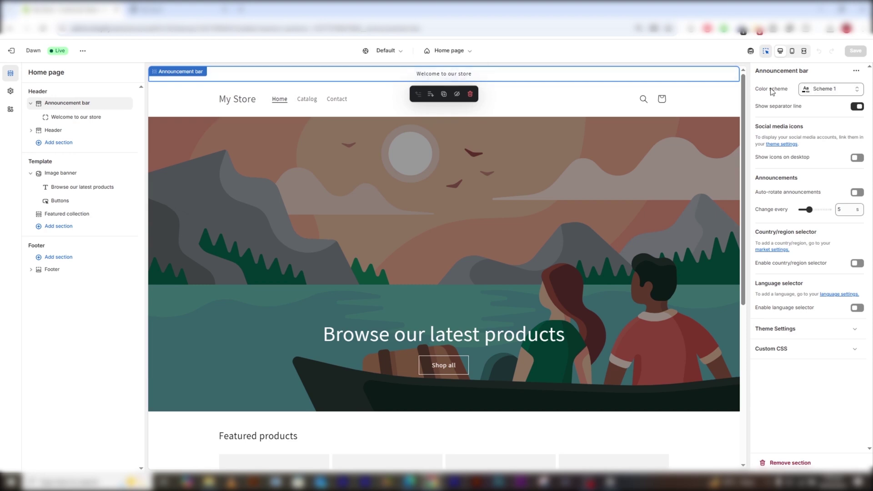
- Try Scheme 2 and Scheme 5 as the announcement bar's color scheme and undo the changes
{"action": "left_click", "coordinate": [827, 94]}
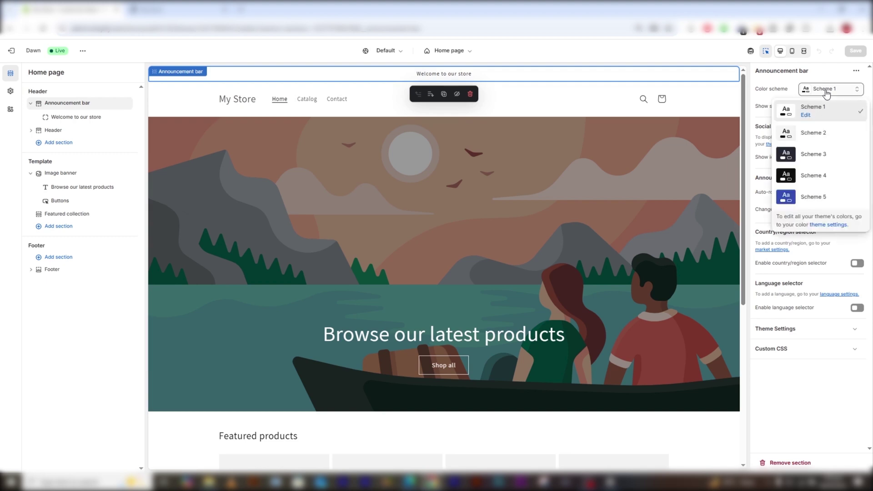
{"action": "left_click", "coordinate": [813, 139]}
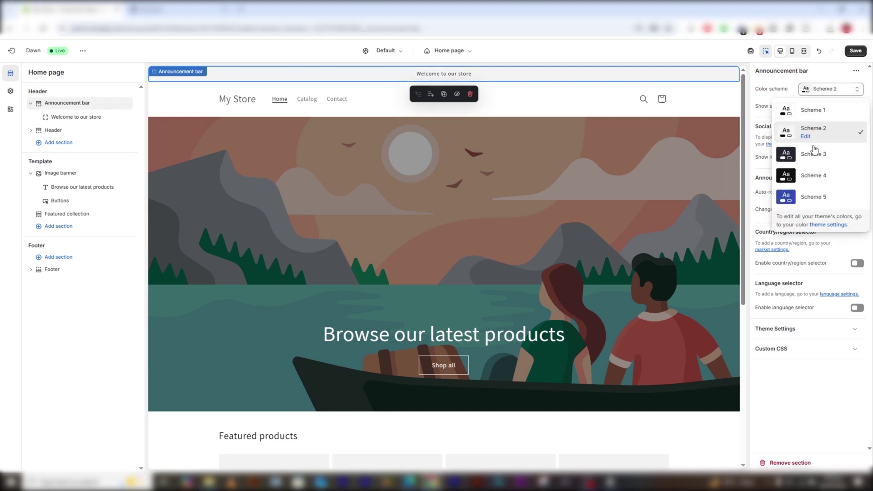
{"action": "left_click", "coordinate": [812, 197]}
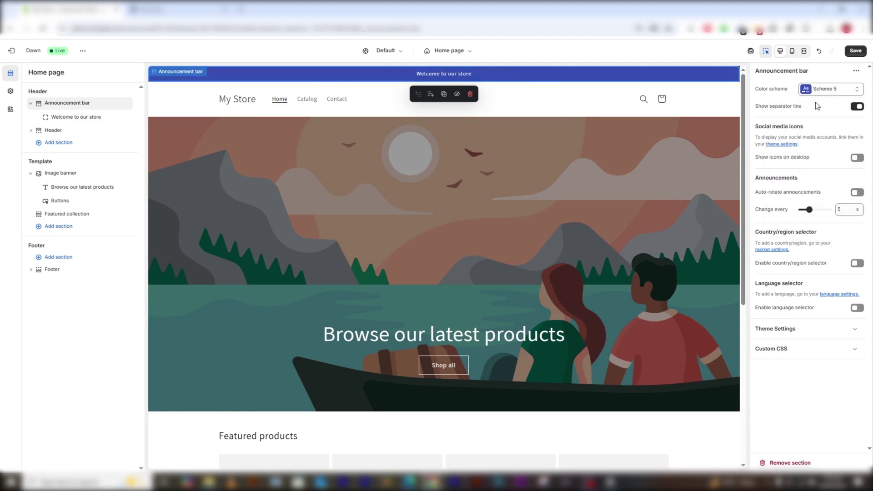
{"action": "key", "text": "ctrl+z"}
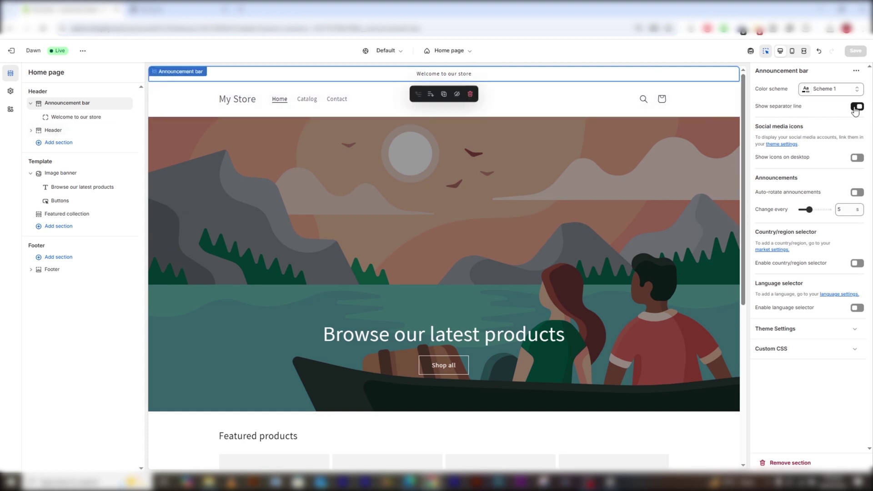
- Try showing the announcement bar's social media icons on desktop and turn them off again
{"action": "left_click", "coordinate": [858, 158]}
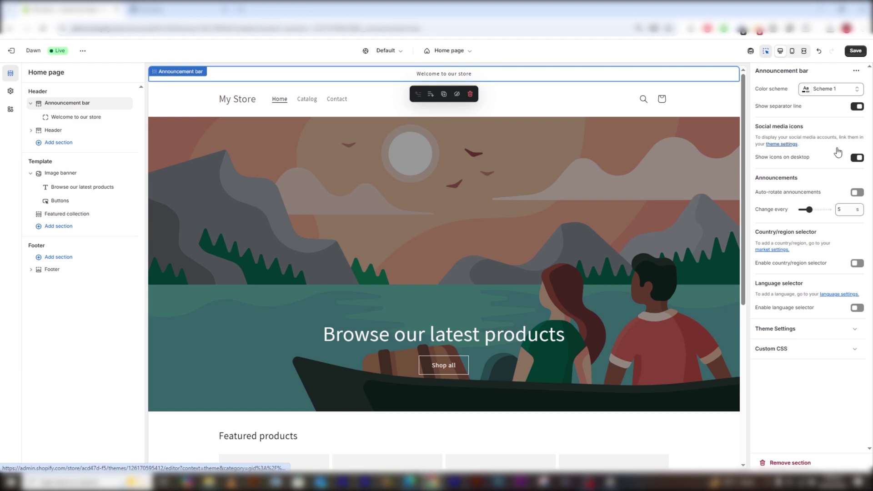
{"action": "left_click", "coordinate": [858, 158]}
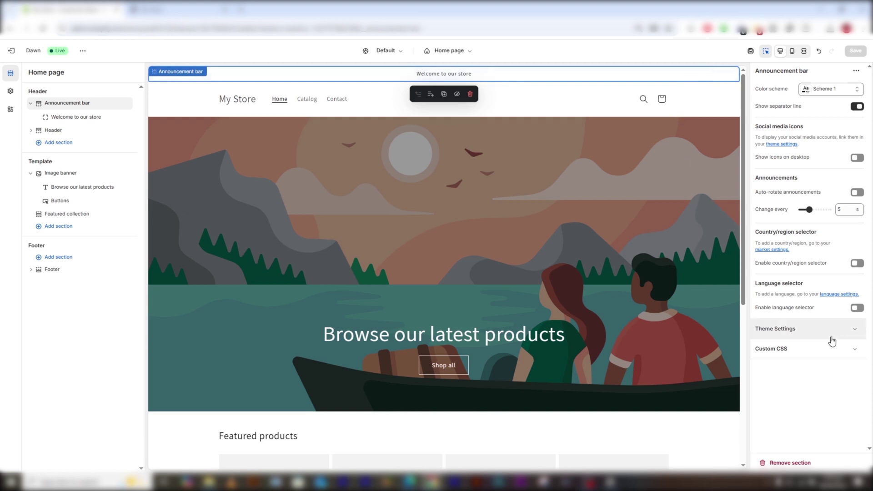
- Change the "Welcome to our store" announcement text to "50% off" and look through its link destination options
{"action": "left_click", "coordinate": [64, 117]}
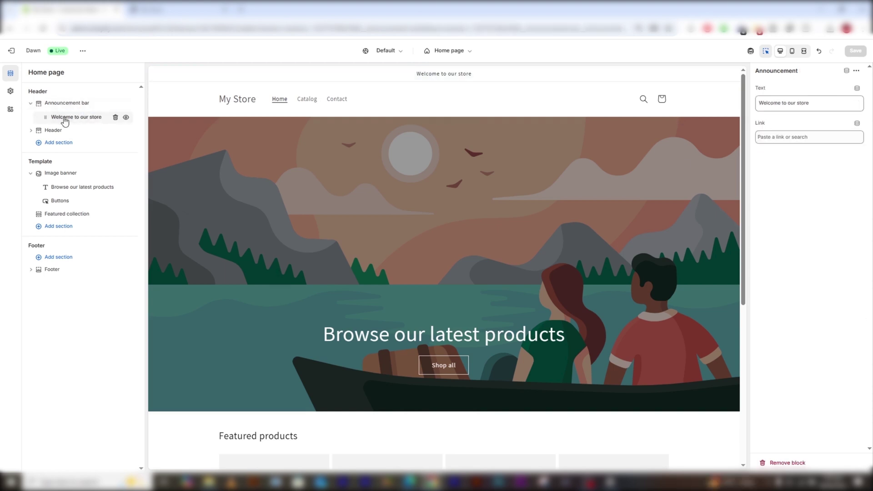
{"action": "left_click", "coordinate": [786, 103]}
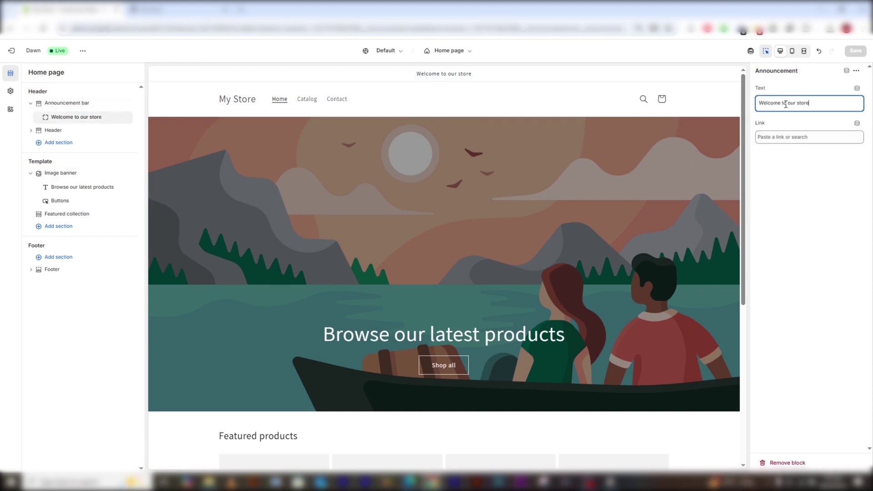
{"action": "double_click", "coordinate": [818, 103]}
{"action": "left_click", "coordinate": [814, 104]}
{"action": "left_click_drag", "start_coordinate": [813, 104], "coordinate": [762, 107]}
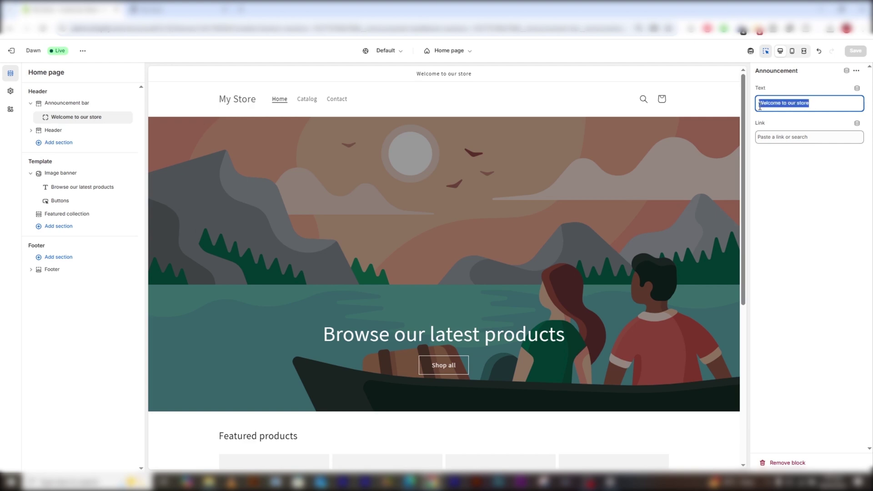
{"action": "type", "text": "50% off"}
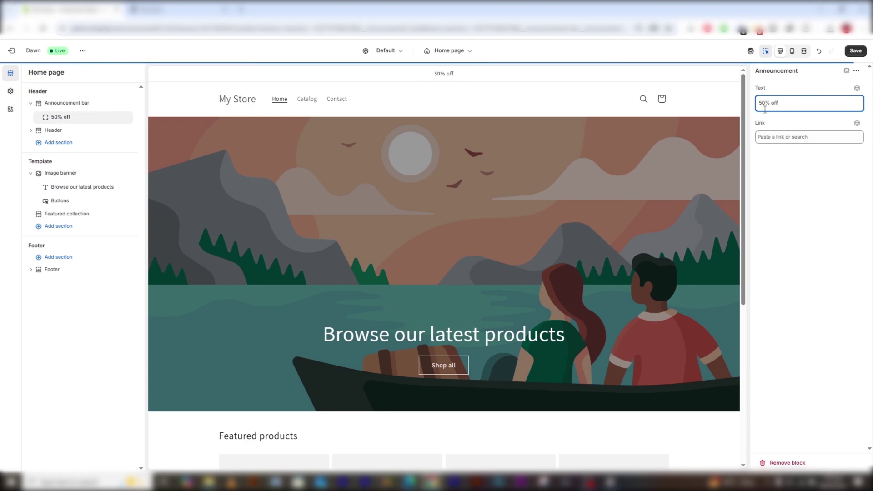
{"action": "left_click", "coordinate": [795, 138]}
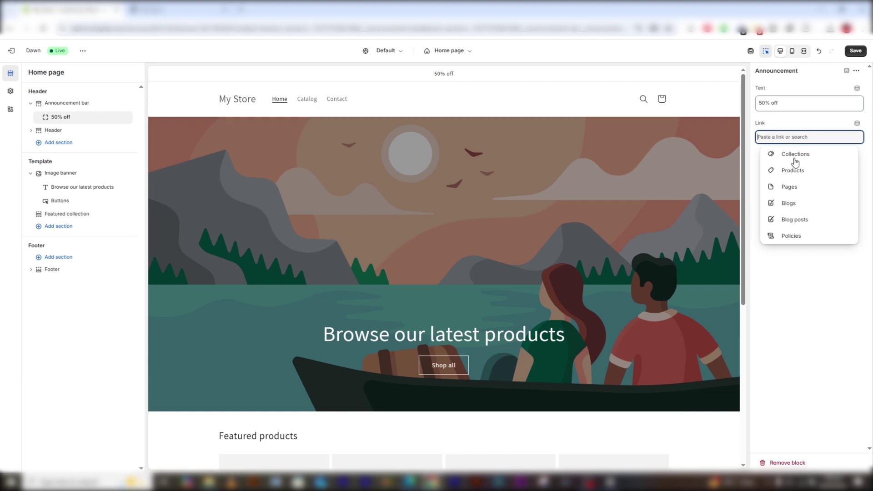
{"action": "left_click", "coordinate": [797, 175]}
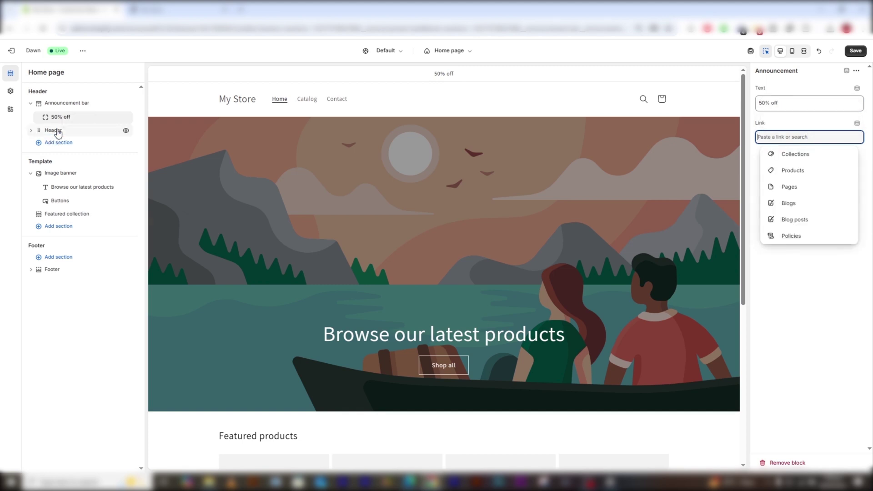
- Open the header section's settings, try Top left as the desktop logo position, and restore Middle left
{"action": "left_click", "coordinate": [53, 130]}
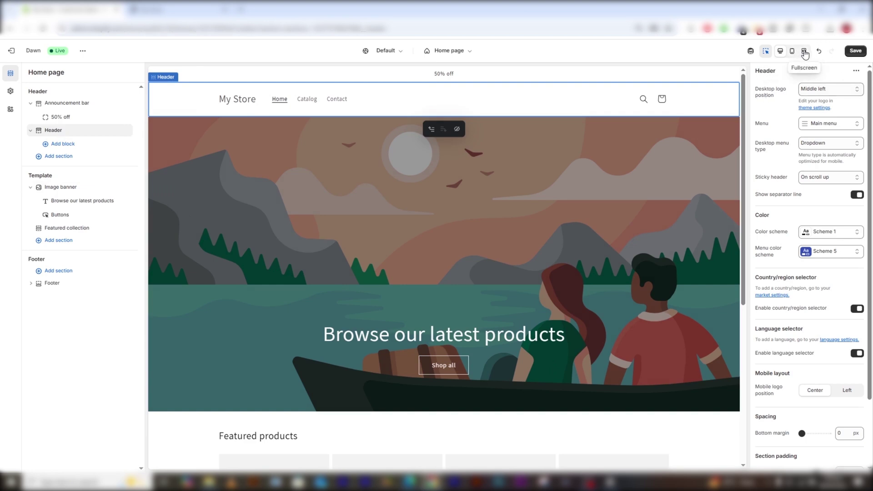
{"action": "left_click", "coordinate": [826, 91]}
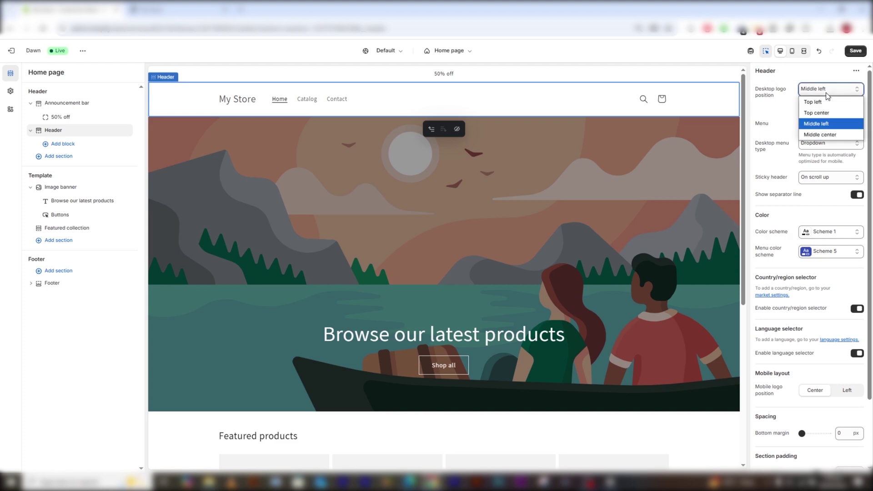
{"action": "left_click", "coordinate": [825, 102]}
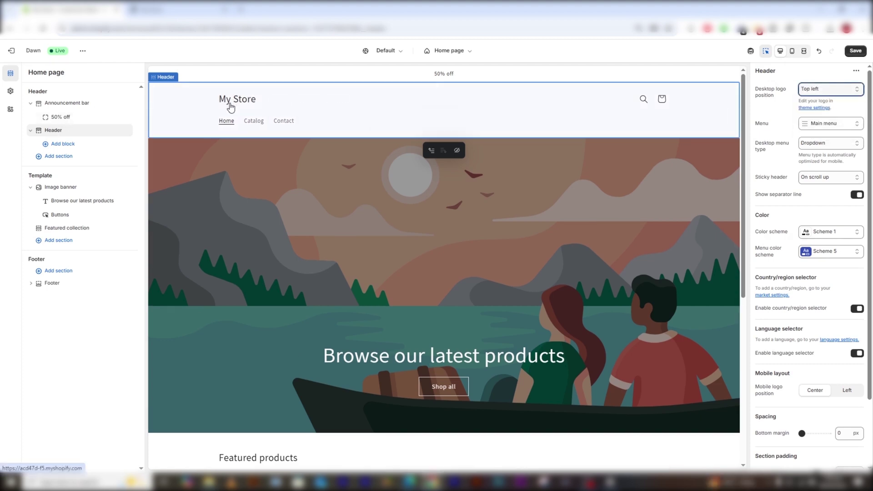
{"action": "left_click", "coordinate": [826, 89]}
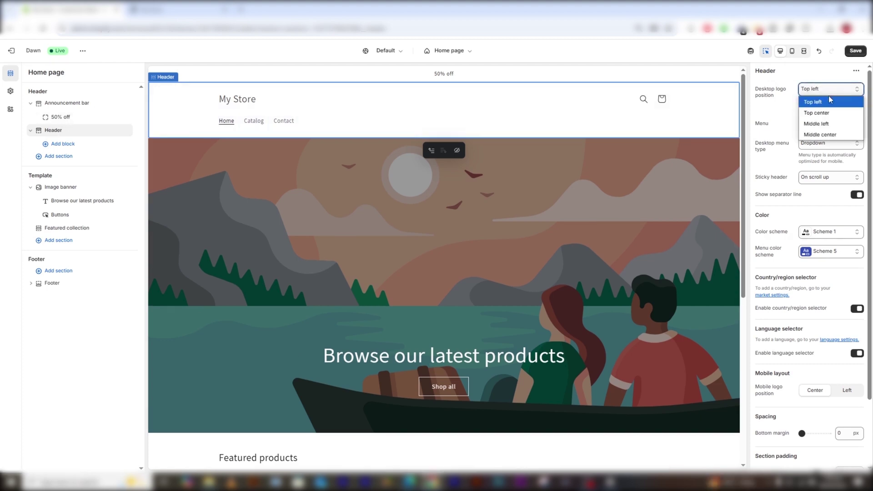
{"action": "left_click", "coordinate": [826, 124]}
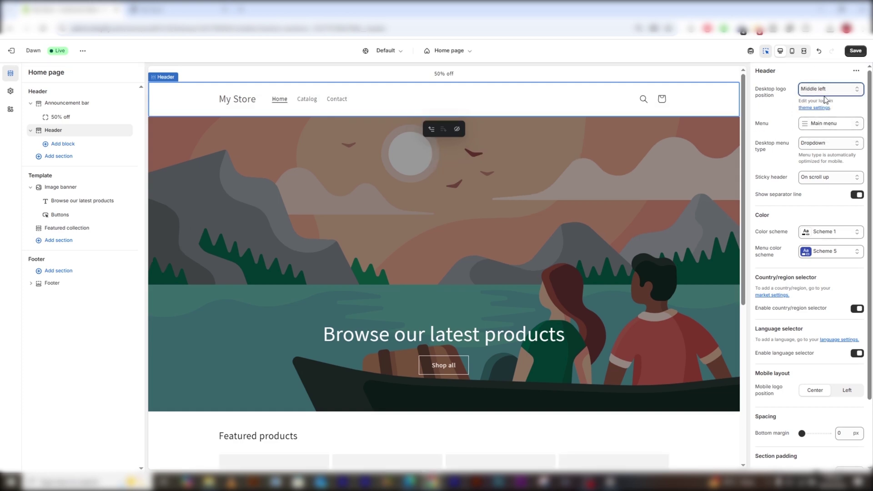
- Review the header's main menu options and desktop menu types, keeping the menu type on Dropdown
{"action": "left_click", "coordinate": [827, 125]}
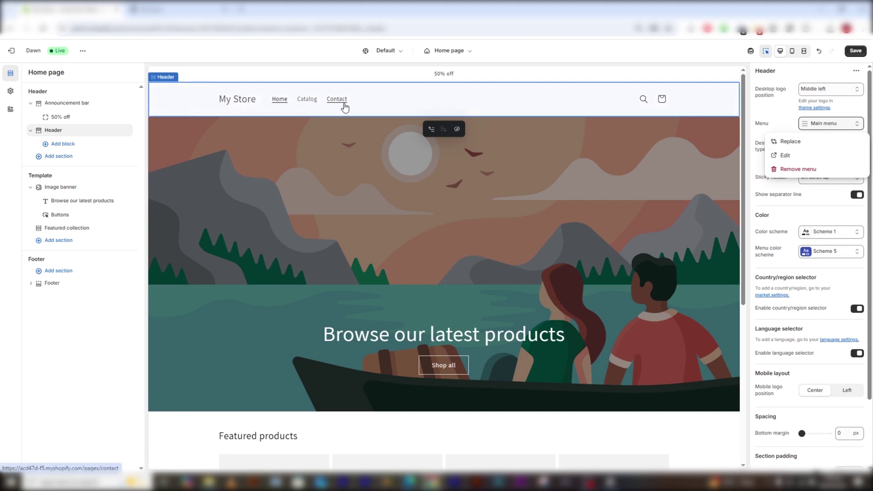
{"action": "left_click", "coordinate": [840, 128]}
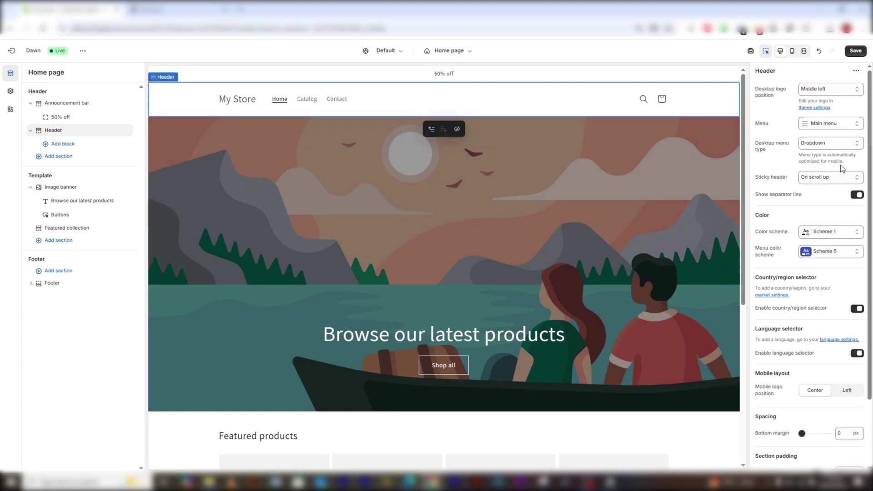
{"action": "left_click", "coordinate": [832, 146]}
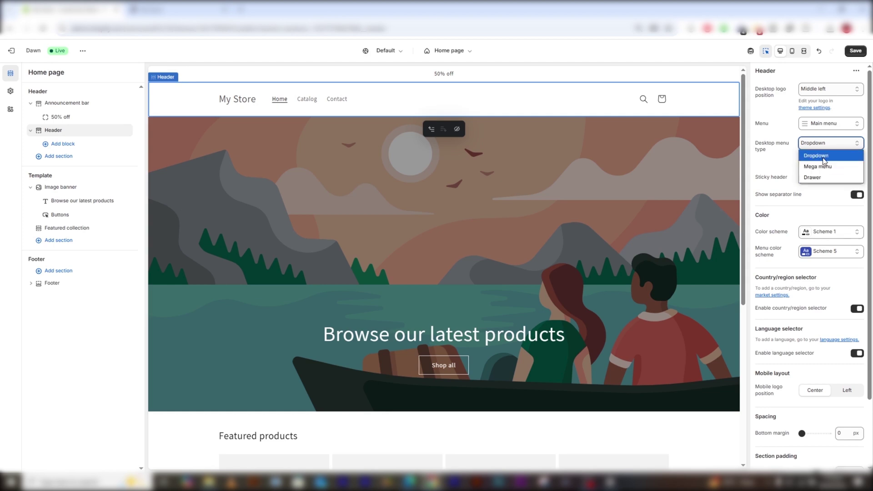
{"action": "left_click", "coordinate": [825, 156]}
- Try the sticky header option "Always, reduce logo size" by scrolling the preview, and restore "On scroll up"
{"action": "left_click", "coordinate": [826, 177]}
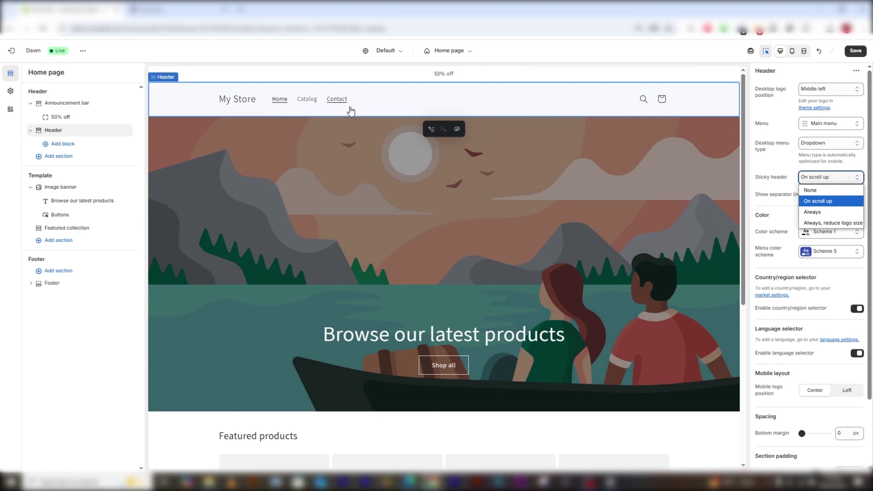
{"action": "scroll", "coordinate": [353, 109], "scroll_direction": "down", "scroll_amount": 2}
{"action": "scroll", "coordinate": [364, 113], "scroll_direction": "up", "scroll_amount": 2}
{"action": "left_click", "coordinate": [826, 223]}
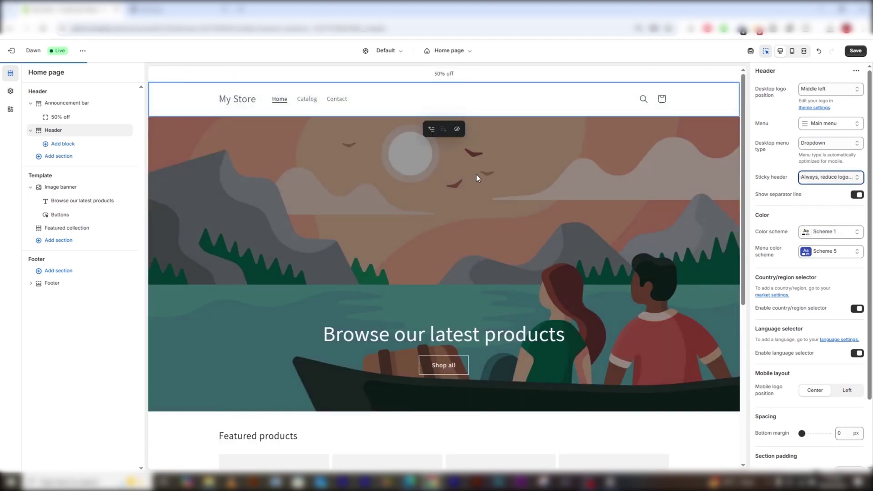
{"action": "scroll", "coordinate": [288, 97], "scroll_direction": "down", "scroll_amount": 1}
{"action": "scroll", "coordinate": [488, 133], "scroll_direction": "down", "scroll_amount": 1}
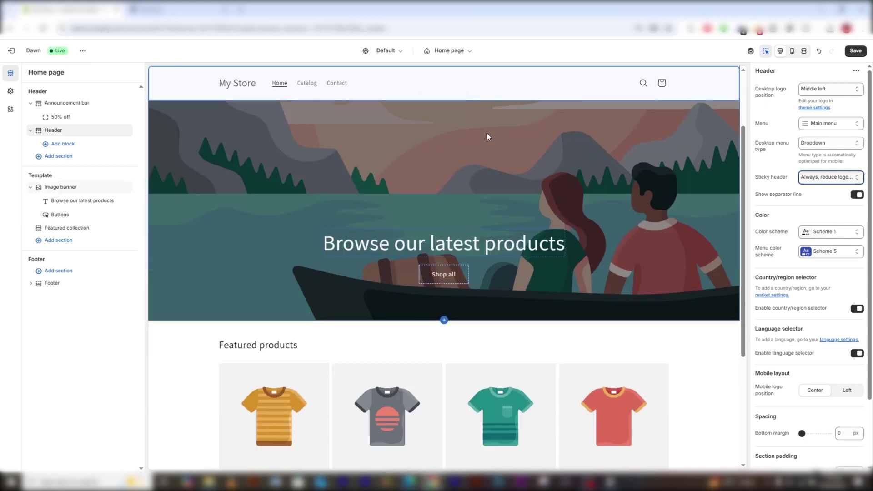
{"action": "scroll", "coordinate": [487, 133], "scroll_direction": "down", "scroll_amount": 5}
{"action": "scroll", "coordinate": [494, 200], "scroll_direction": "up", "scroll_amount": 8}
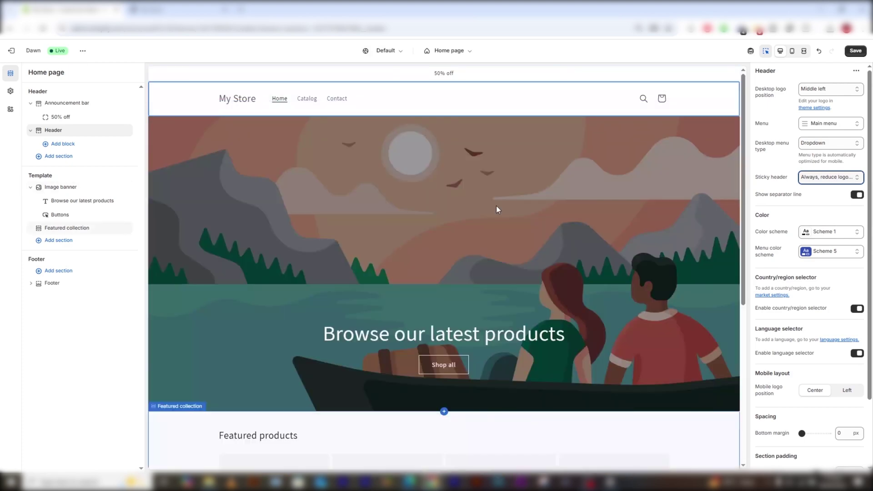
{"action": "left_click", "coordinate": [844, 181]}
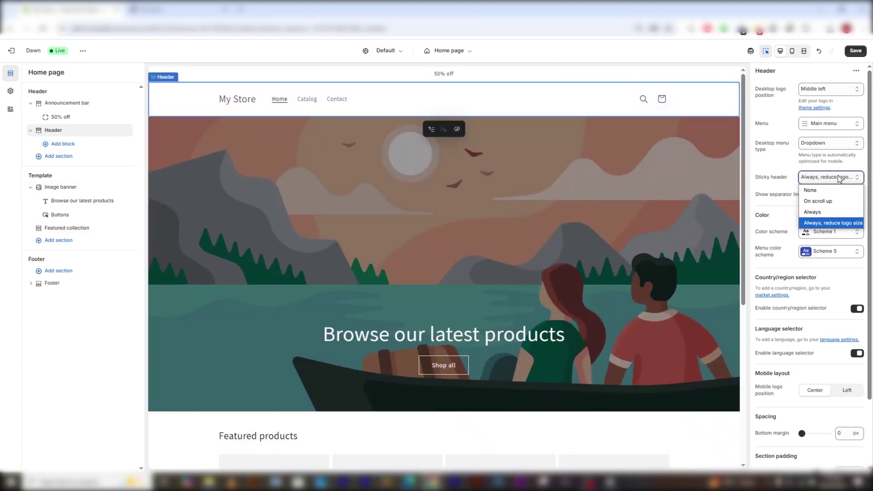
{"action": "left_click", "coordinate": [820, 201]}
- Set the header's color scheme to Scheme 5 and its menu color scheme to Scheme 1
{"action": "left_click", "coordinate": [824, 232]}
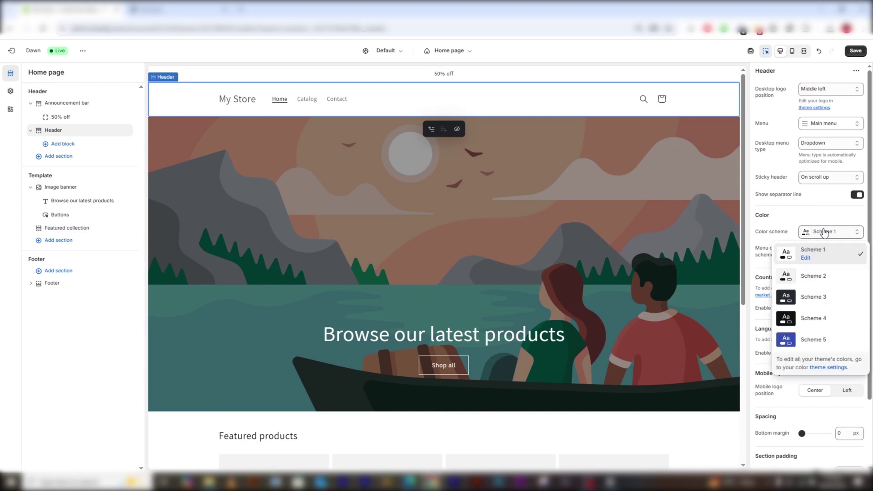
{"action": "left_click", "coordinate": [815, 339]}
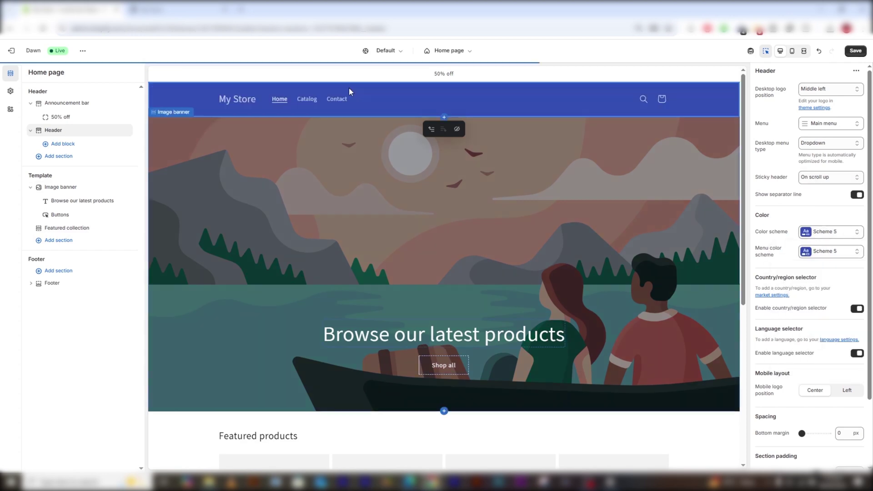
{"action": "left_click", "coordinate": [836, 259]}
{"action": "left_click", "coordinate": [821, 277]}
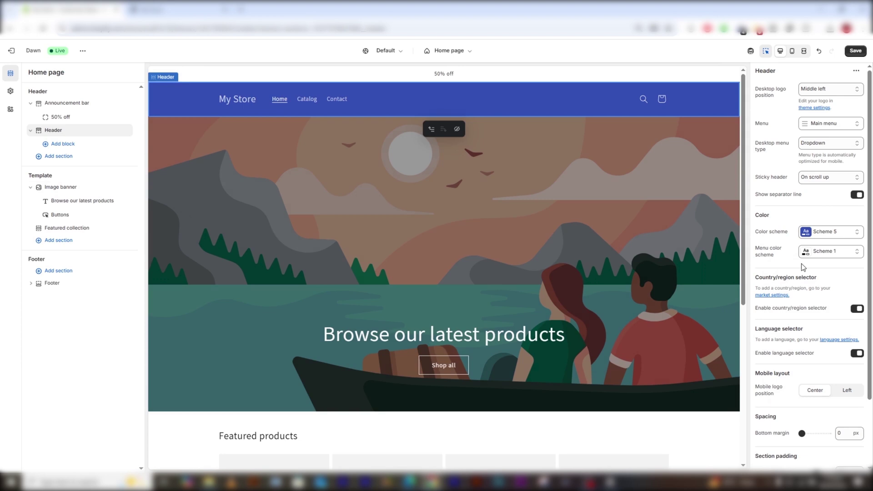
{"action": "scroll", "coordinate": [803, 267], "scroll_direction": "down", "scroll_amount": 2}
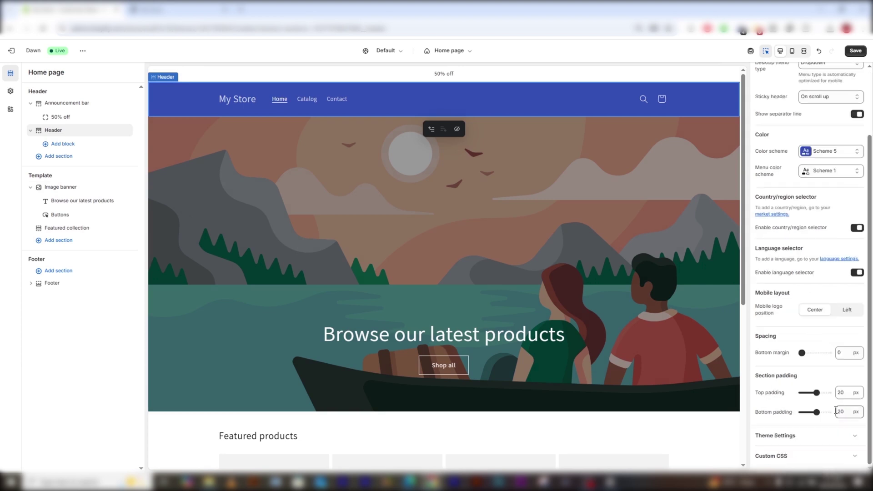
{"action": "scroll", "coordinate": [799, 167], "scroll_direction": "up", "scroll_amount": 2}
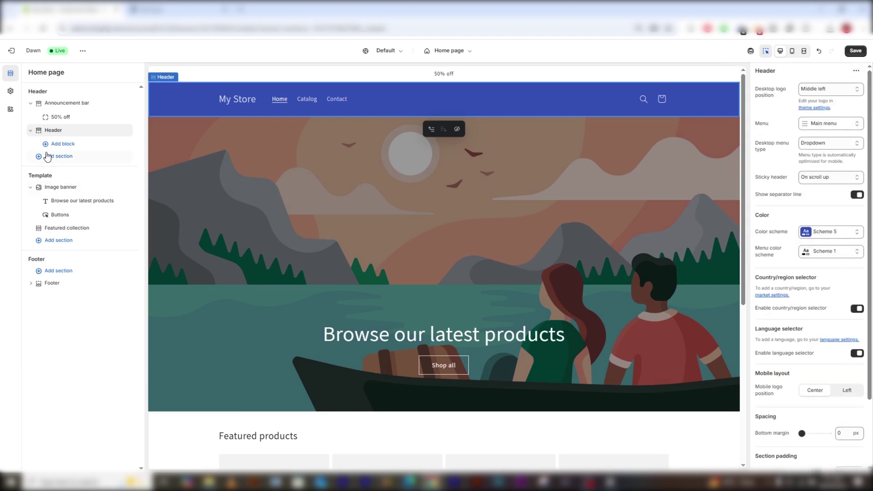
- Upload NavyBlueShirt as the image banner's first image and use images.jpg as its second image
{"action": "left_click", "coordinate": [310, 219]}
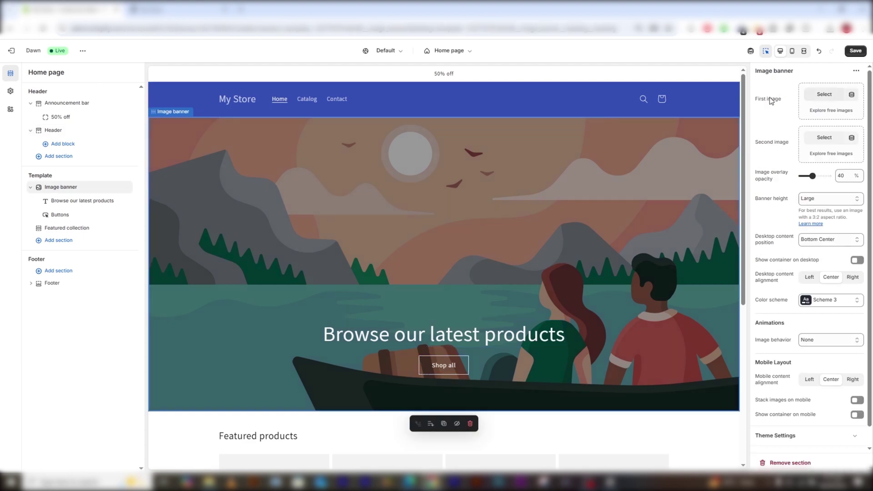
{"action": "left_click", "coordinate": [819, 98]}
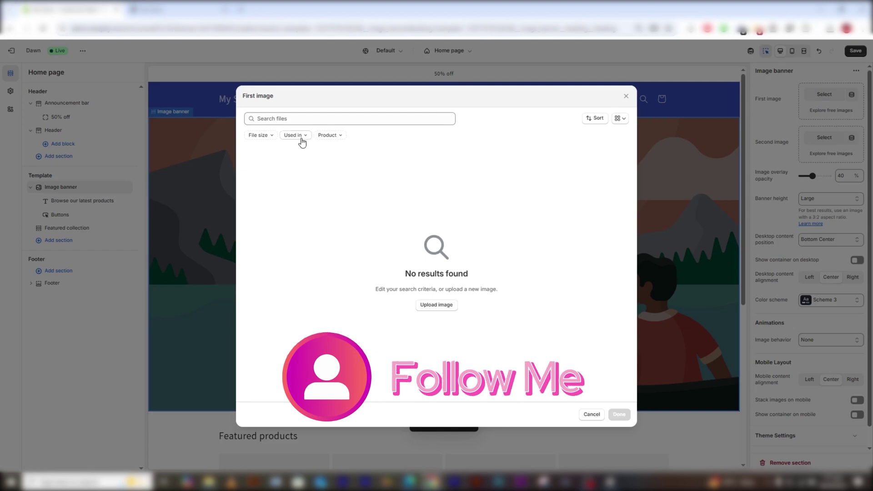
{"action": "left_click", "coordinate": [436, 307]}
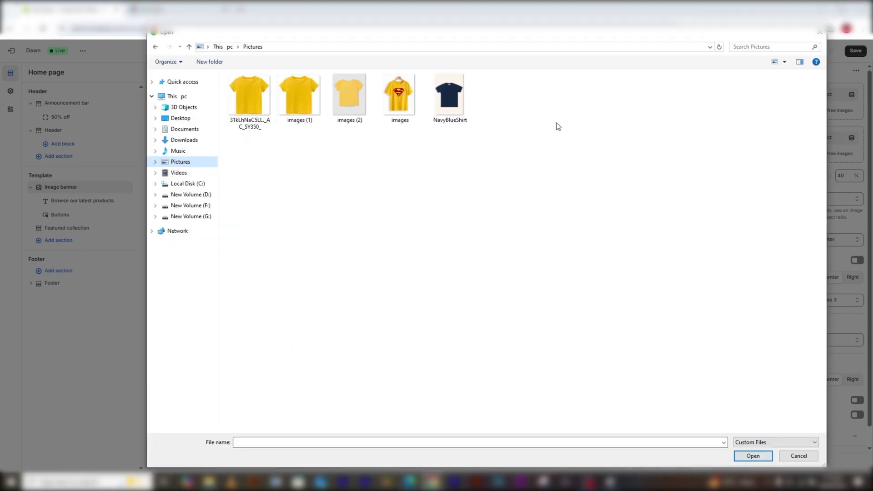
{"action": "double_click", "coordinate": [459, 96]}
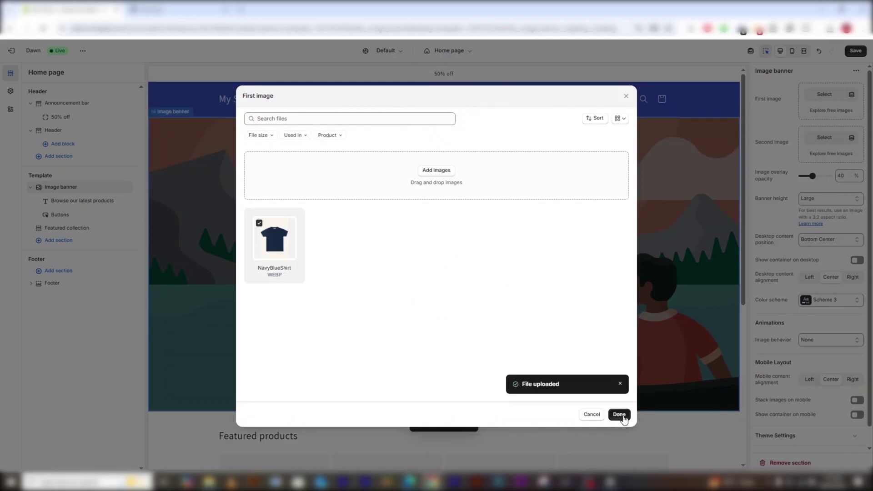
{"action": "left_click", "coordinate": [620, 415]}
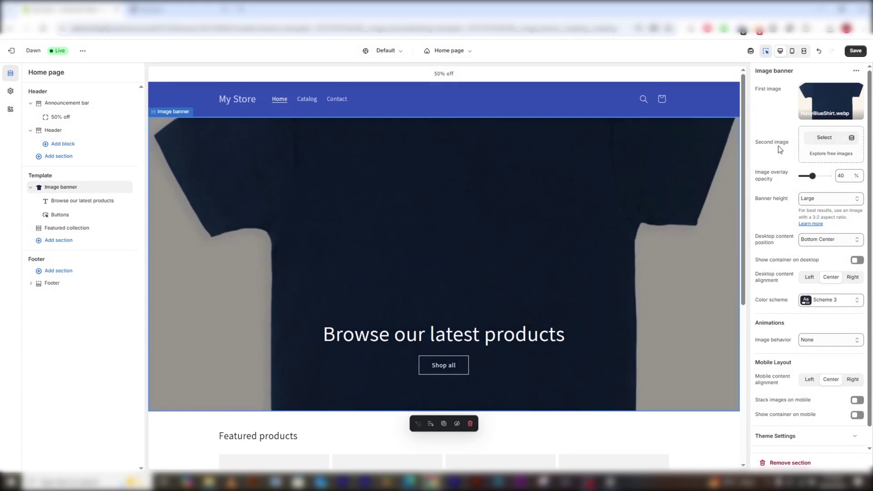
{"action": "left_click", "coordinate": [825, 137]}
{"action": "left_click", "coordinate": [618, 415]}
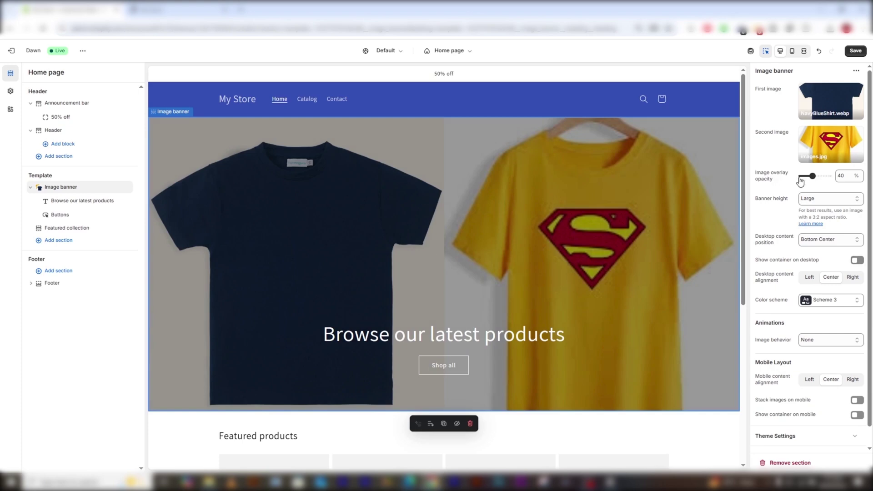
- Try 70% image overlay opacity on the image banner, return it to 40%, and set the banner height to Small
{"action": "left_click_drag", "start_coordinate": [813, 176], "coordinate": [820, 176]}
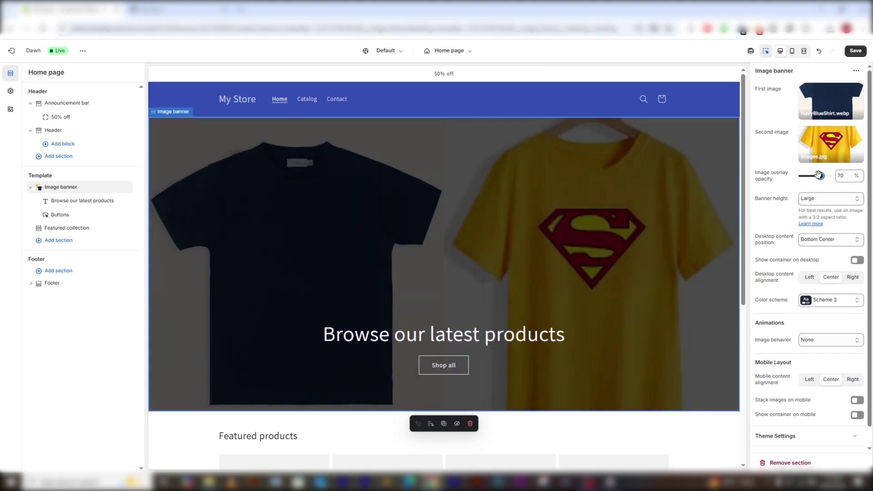
{"action": "left_click_drag", "start_coordinate": [820, 176], "coordinate": [813, 177]}
{"action": "left_click", "coordinate": [832, 198]}
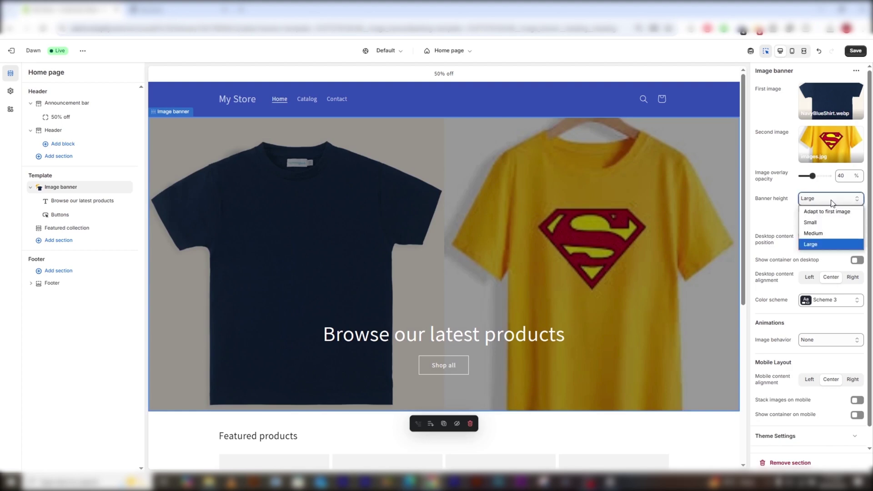
{"action": "left_click", "coordinate": [823, 219]}
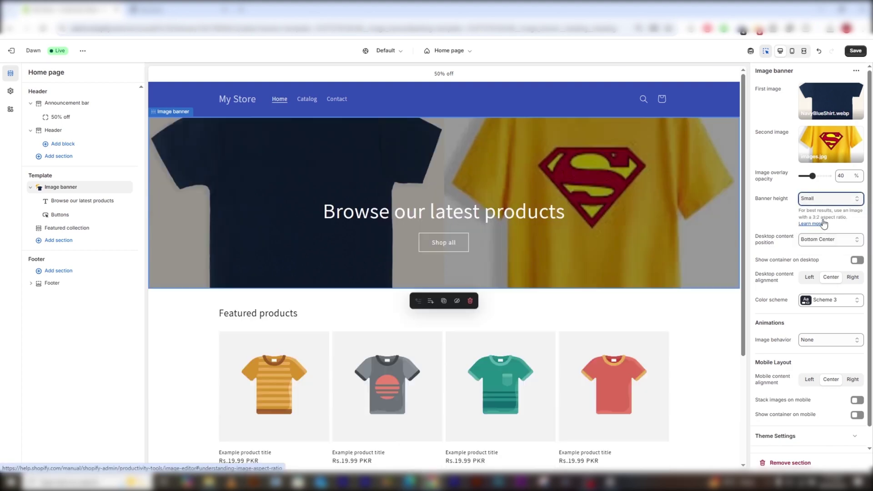
- Set the image banner's height to Large and look through its desktop content position options, keeping Bottom Center
{"action": "left_click", "coordinate": [823, 199]}
{"action": "left_click", "coordinate": [823, 245]}
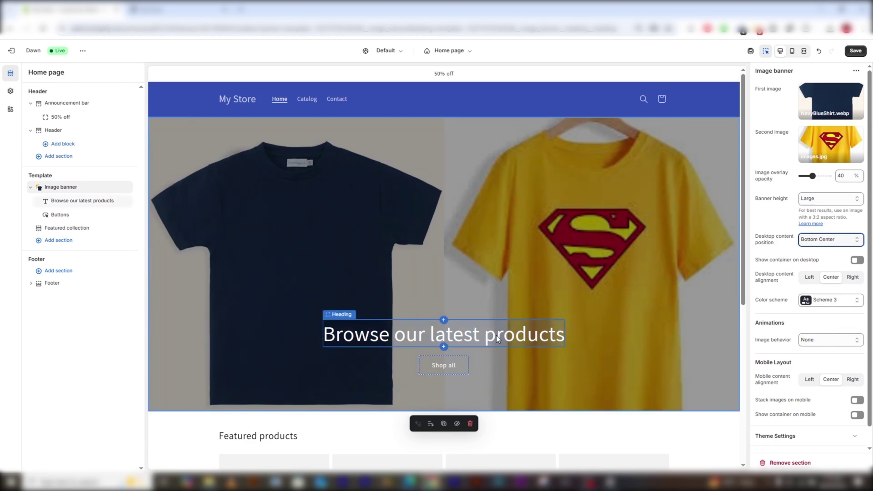
{"action": "left_click", "coordinate": [832, 241]}
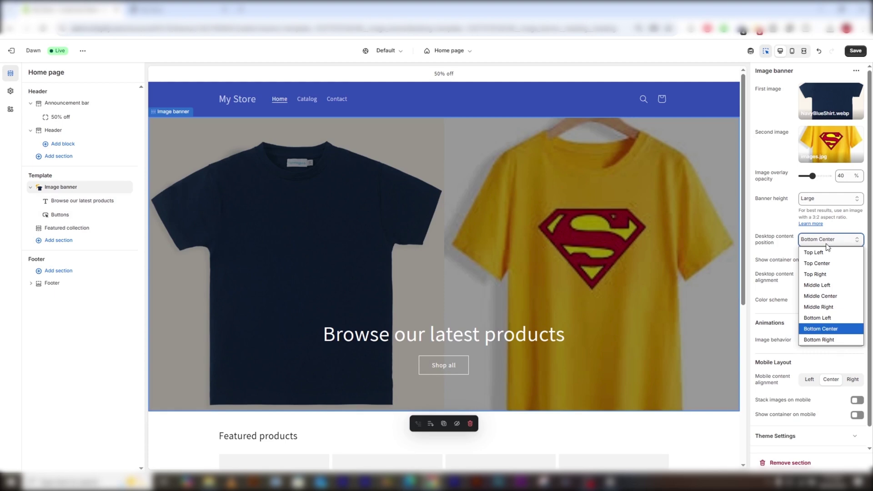
{"action": "left_click", "coordinate": [827, 244]}
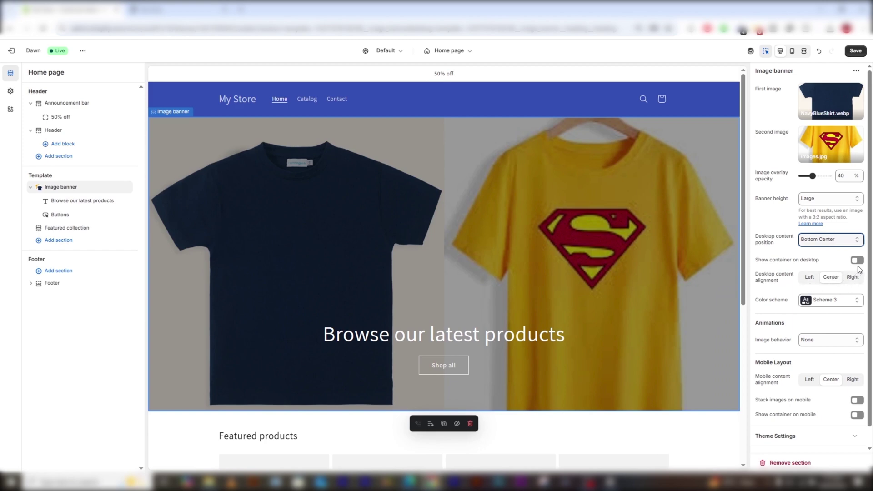
- Try Scheme 5 as the image banner's color scheme, and set it to Scheme 1
{"action": "scroll", "coordinate": [860, 269], "scroll_direction": "down", "scroll_amount": 1}
{"action": "left_click", "coordinate": [823, 281]}
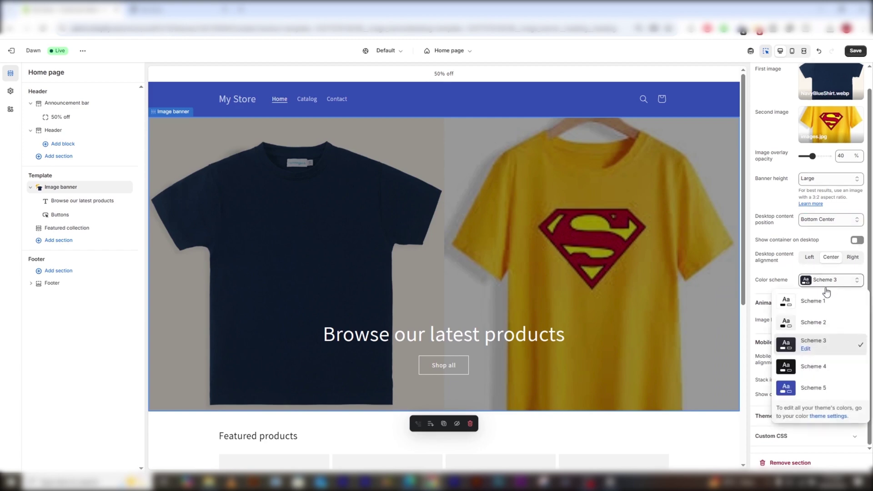
{"action": "left_click", "coordinate": [809, 390]}
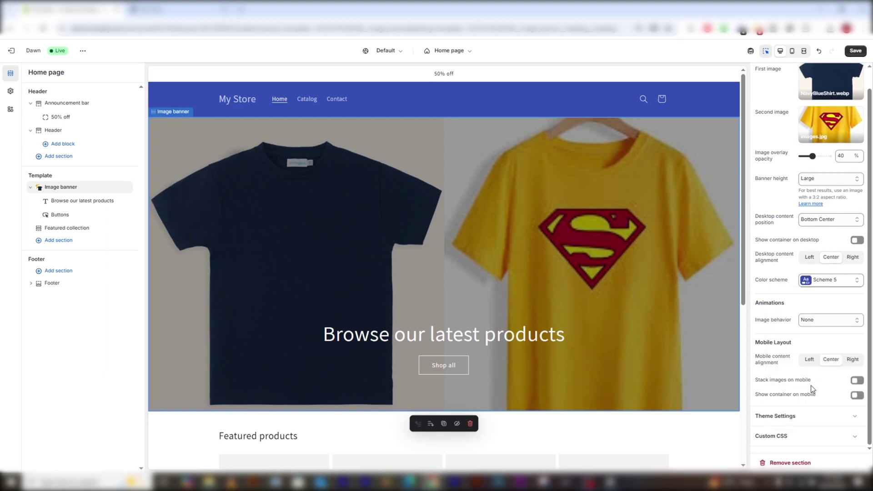
{"action": "left_click", "coordinate": [830, 280]}
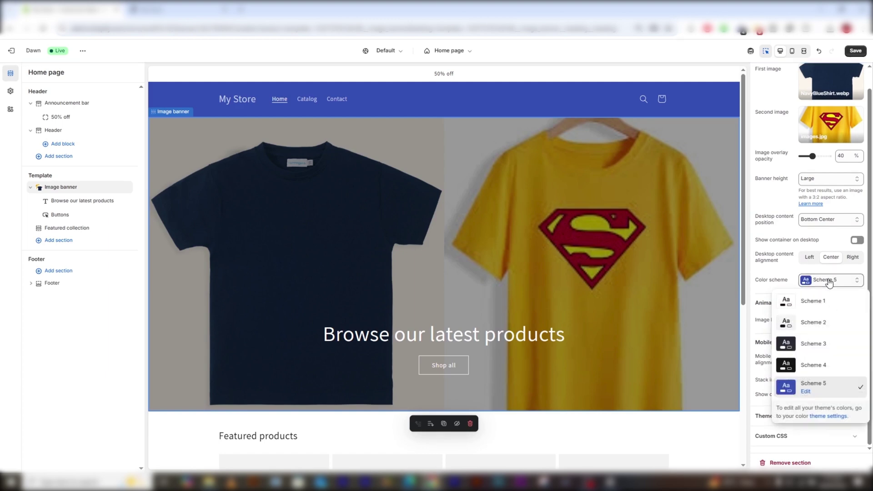
{"action": "left_click", "coordinate": [816, 306]}
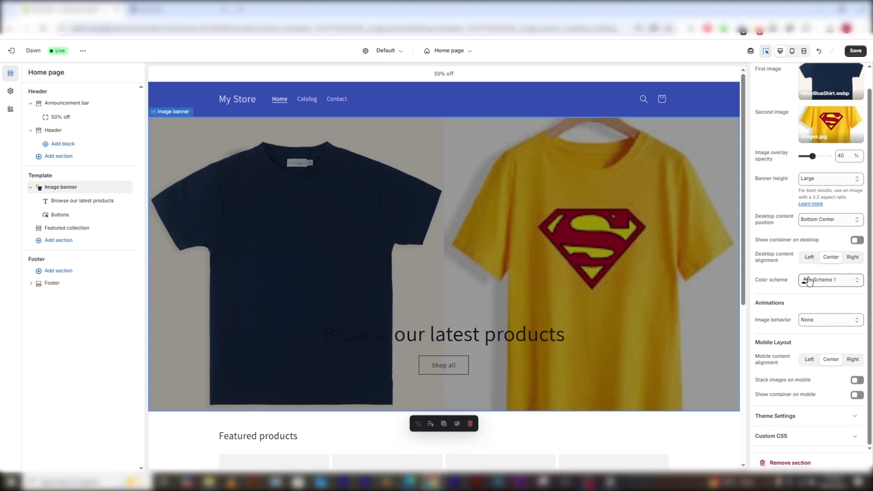
- Try the Ambient movement image behavior on the image banner, and return it to None
{"action": "left_click", "coordinate": [812, 319]}
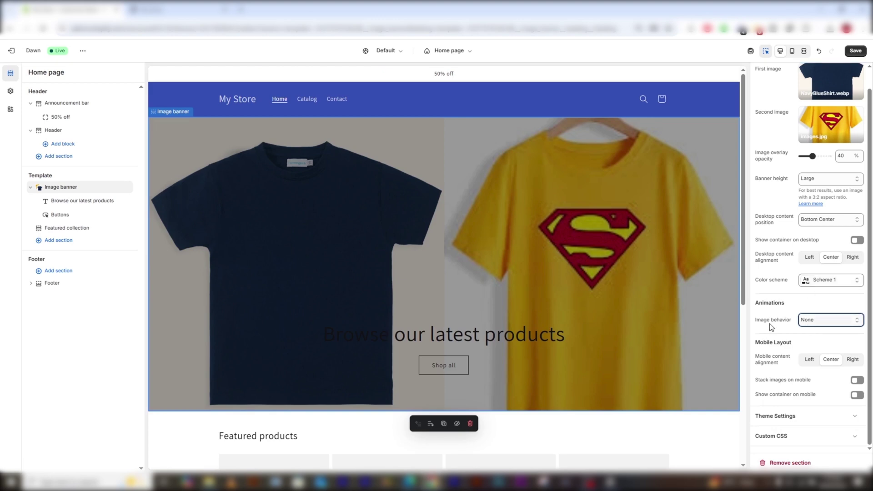
{"action": "left_click", "coordinate": [809, 322]}
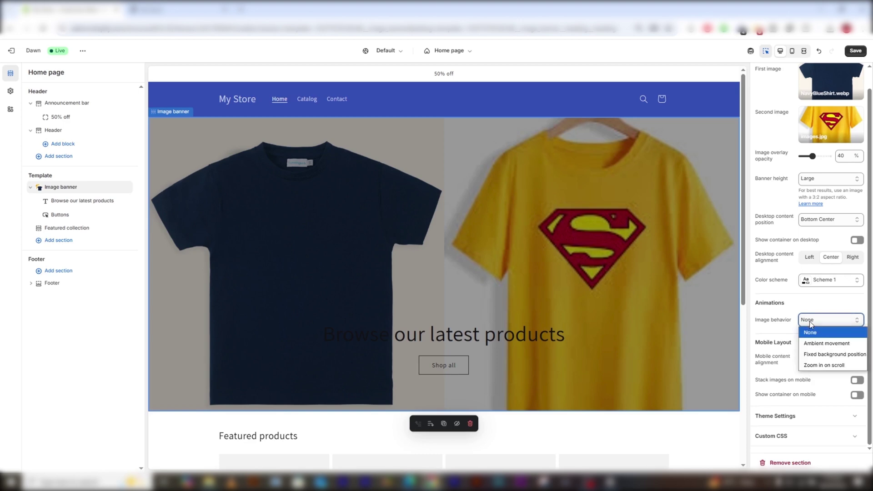
{"action": "left_click", "coordinate": [828, 344]}
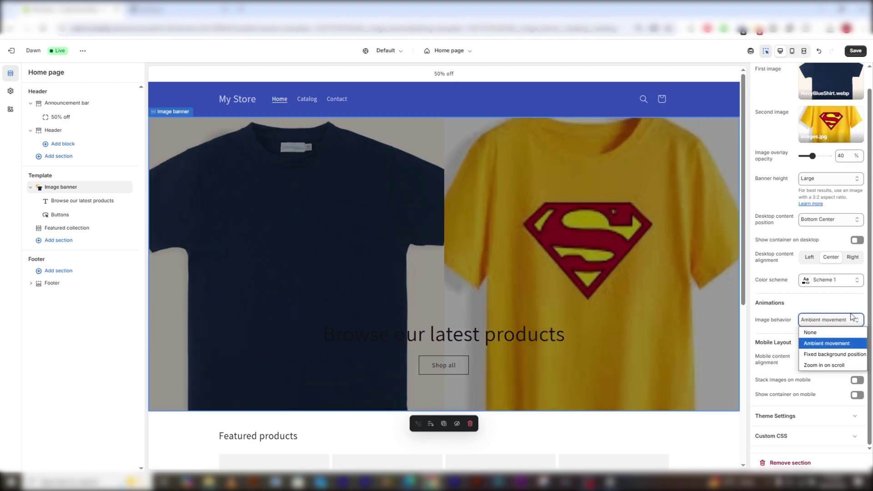
{"action": "left_click", "coordinate": [852, 317]}
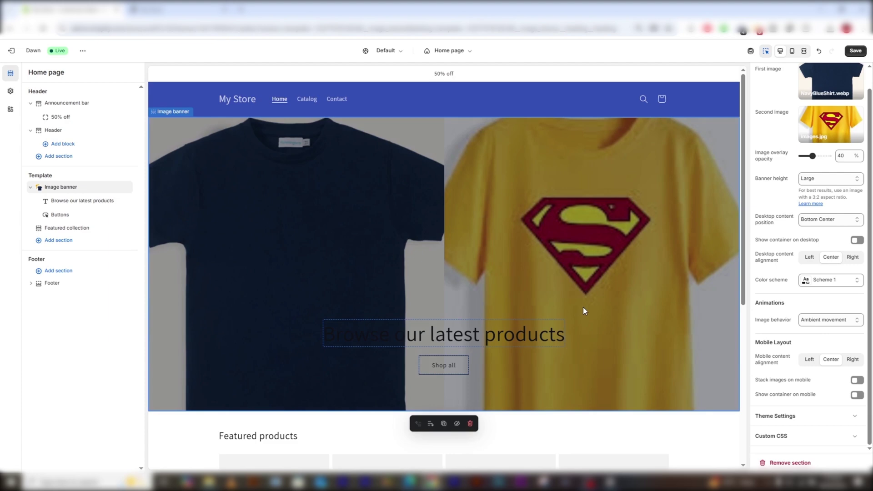
{"action": "left_click", "coordinate": [824, 321]}
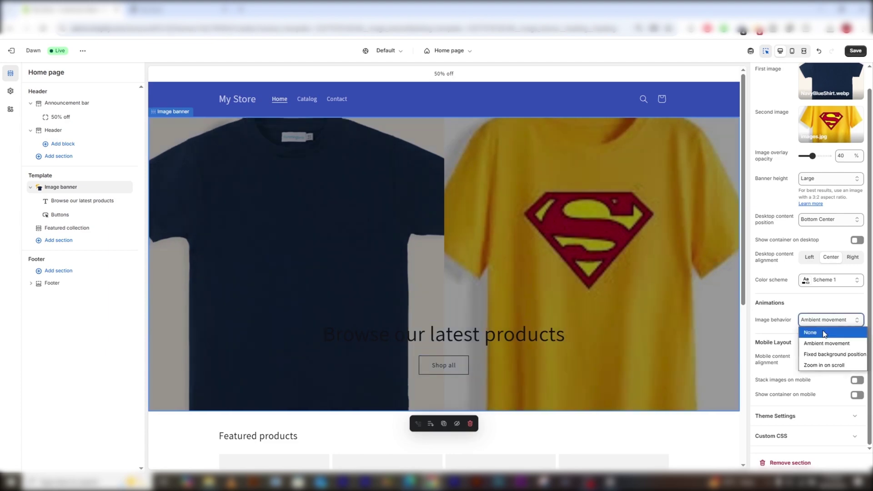
{"action": "left_click", "coordinate": [825, 332]}
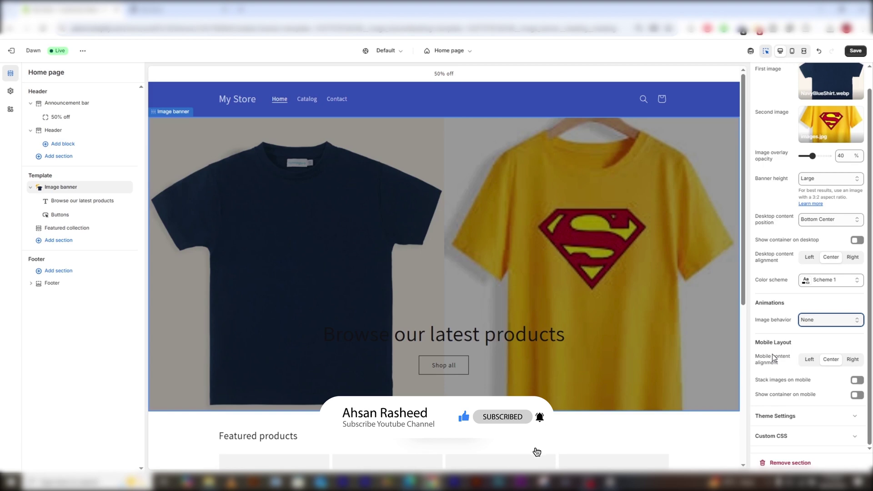
- Check the image banner in the mobile preview and return to the desktop preview
{"action": "left_click", "coordinate": [792, 51]}
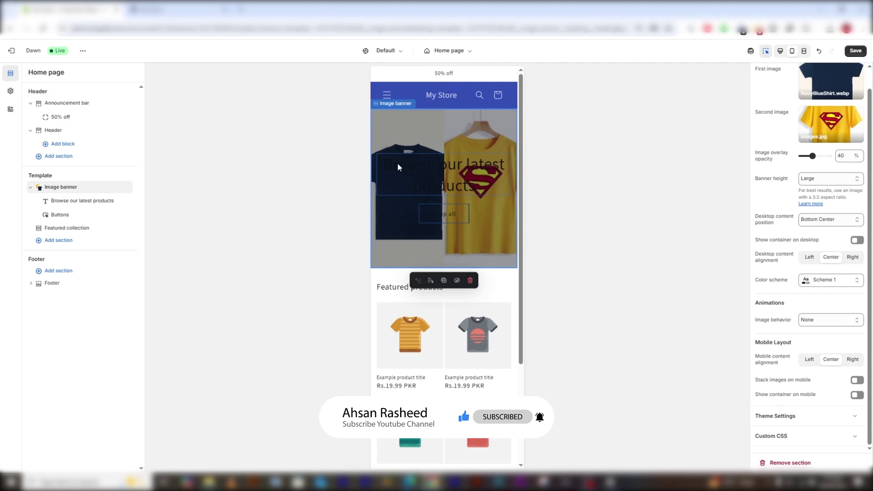
{"action": "left_click", "coordinate": [398, 167]}
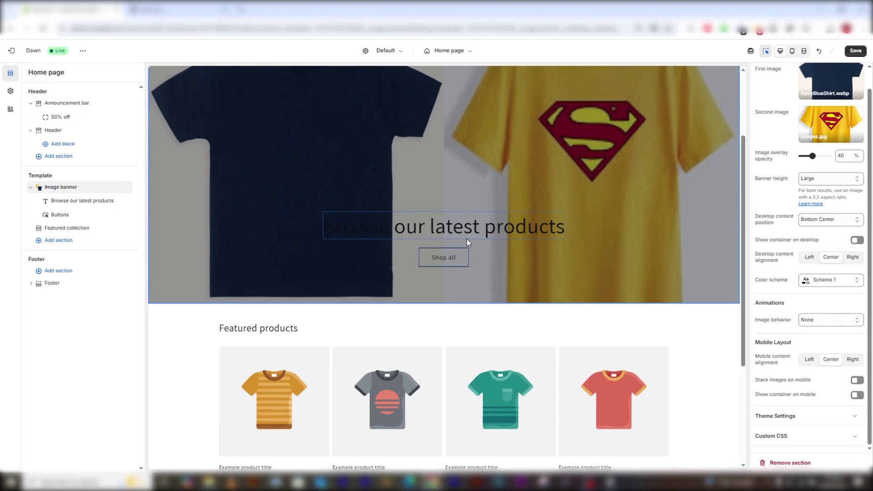
- Change the heading of the Featured collection section below the banner to "Nwe Arrivals"
{"action": "scroll", "coordinate": [372, 264], "scroll_direction": "down", "scroll_amount": 2}
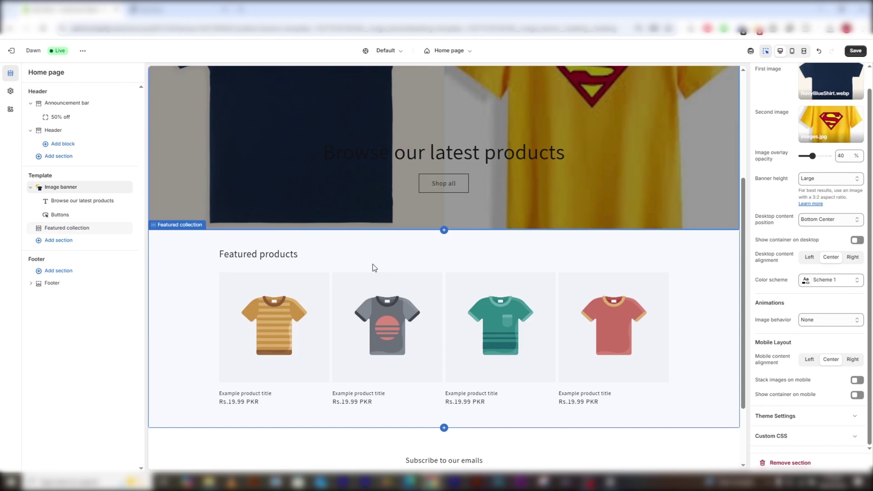
{"action": "left_click", "coordinate": [373, 266]}
{"action": "left_click", "coordinate": [805, 161]}
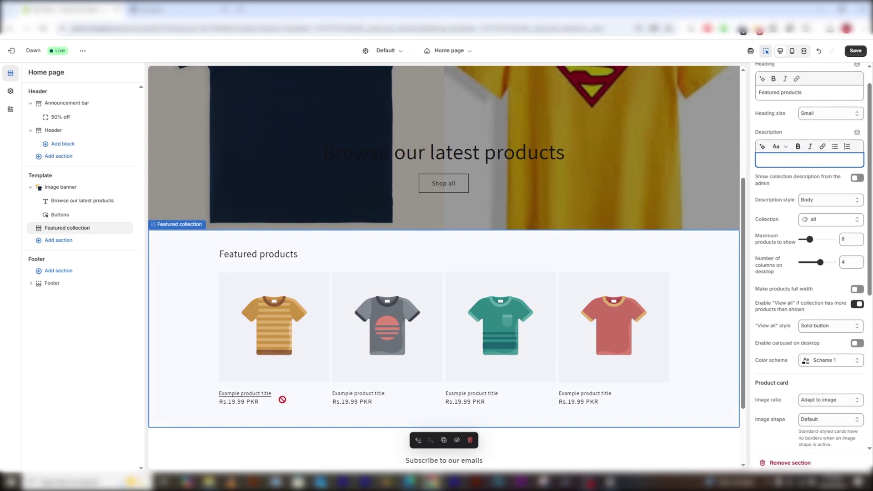
{"action": "left_click", "coordinate": [243, 258]}
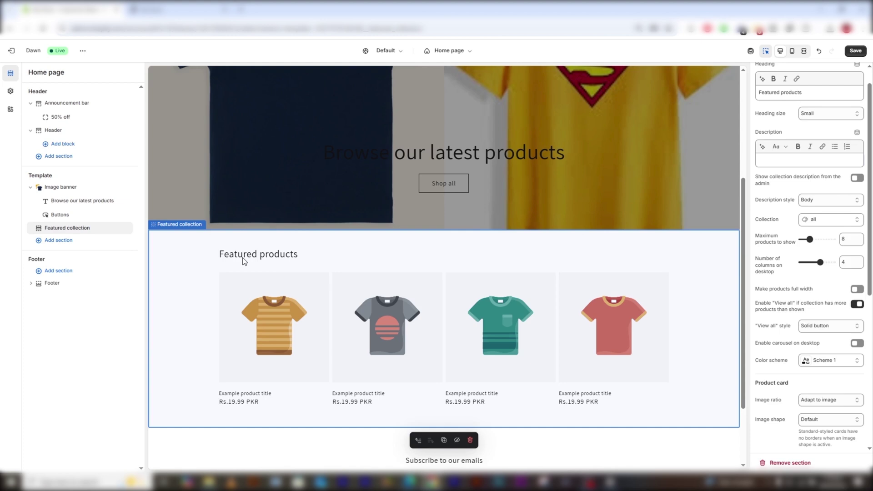
{"action": "left_click", "coordinate": [763, 95]}
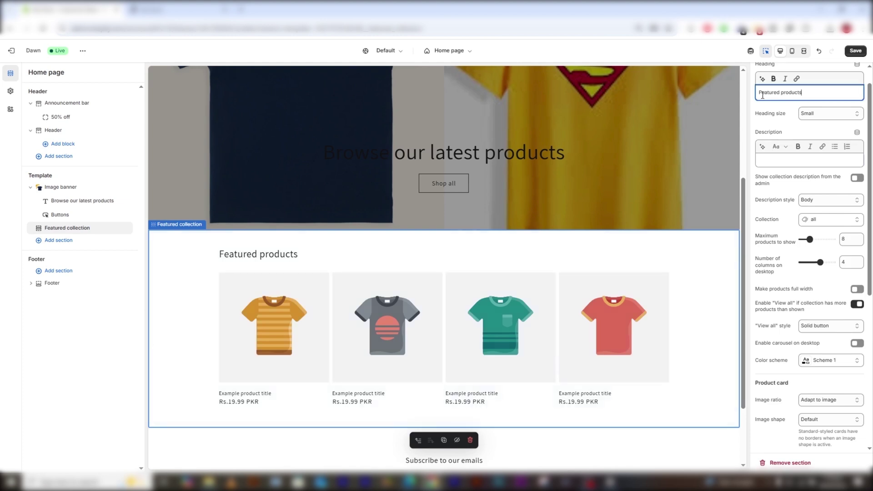
{"action": "left_click_drag", "start_coordinate": [763, 94], "coordinate": [844, 87]}
{"action": "type", "text": "Nww"}
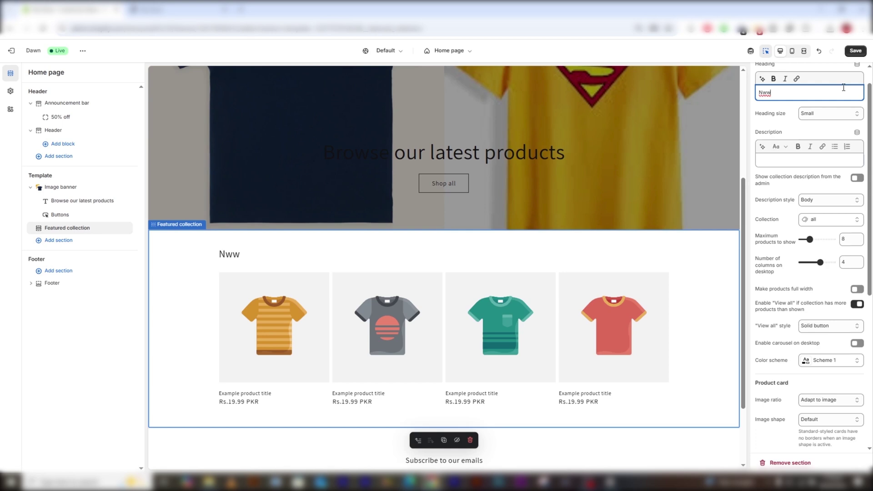
{"action": "key", "text": "BackSpace"}
{"action": "type", "text": "e Arrivals"}
- Review the featured collection's settings, from heading size and collection to product card, mobile layout and section padding
{"action": "left_click", "coordinate": [828, 114]}
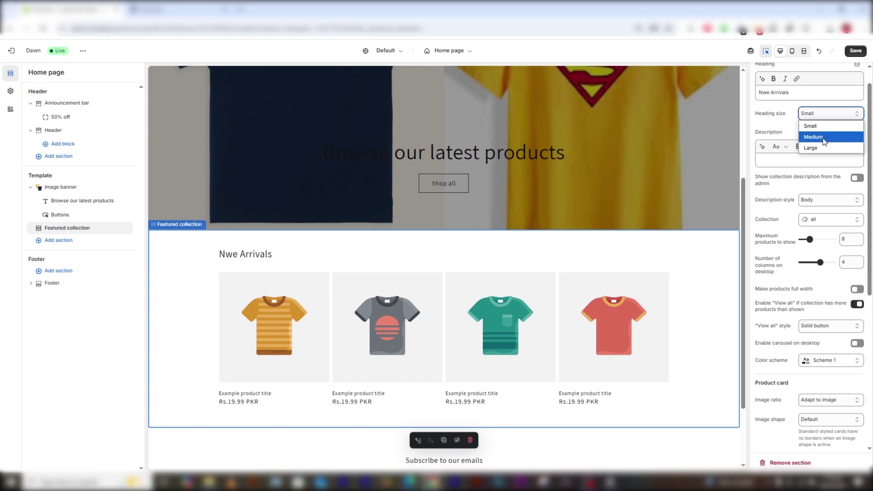
{"action": "left_click", "coordinate": [780, 164]}
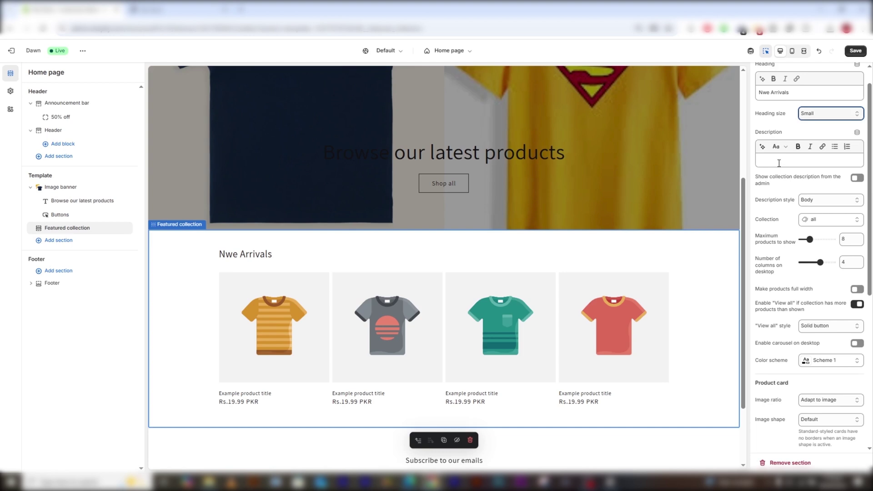
{"action": "scroll", "coordinate": [801, 160], "scroll_direction": "down", "scroll_amount": 1}
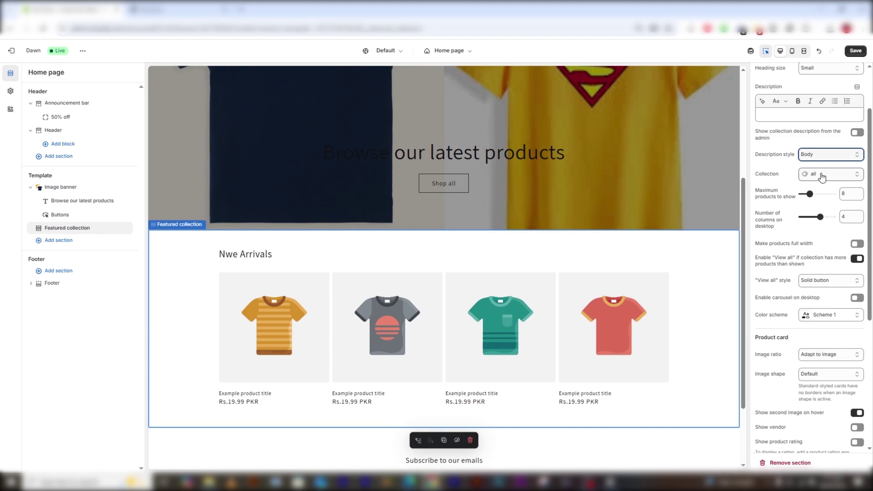
{"action": "scroll", "coordinate": [823, 177], "scroll_direction": "down", "scroll_amount": 1}
{"action": "left_click", "coordinate": [828, 131]}
{"action": "left_click", "coordinate": [829, 132]}
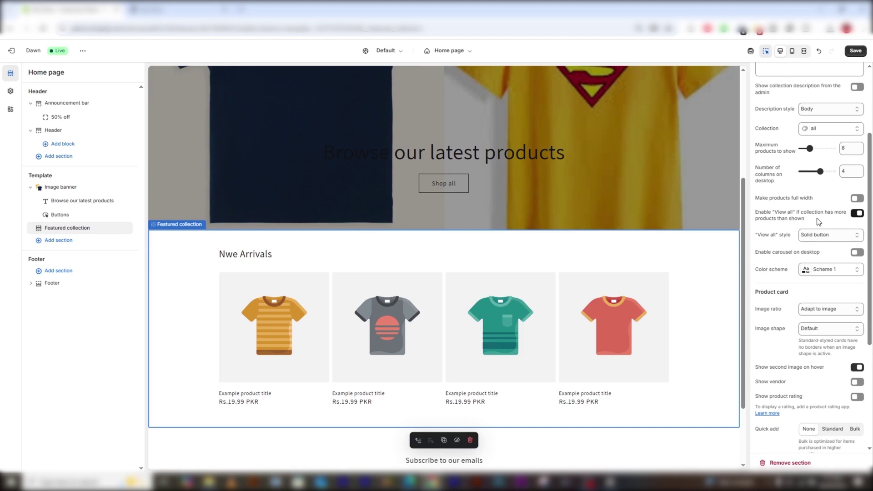
{"action": "scroll", "coordinate": [818, 221], "scroll_direction": "down", "scroll_amount": 4}
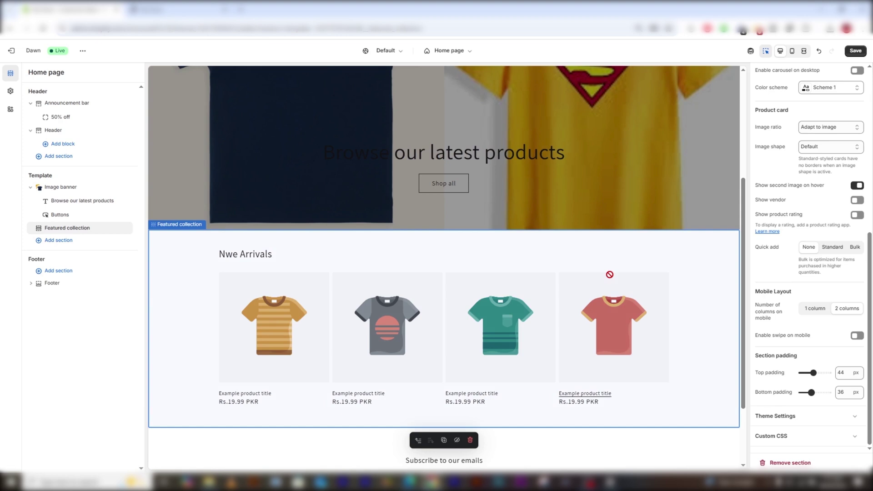
{"action": "scroll", "coordinate": [610, 274], "scroll_direction": "down", "scroll_amount": 2}
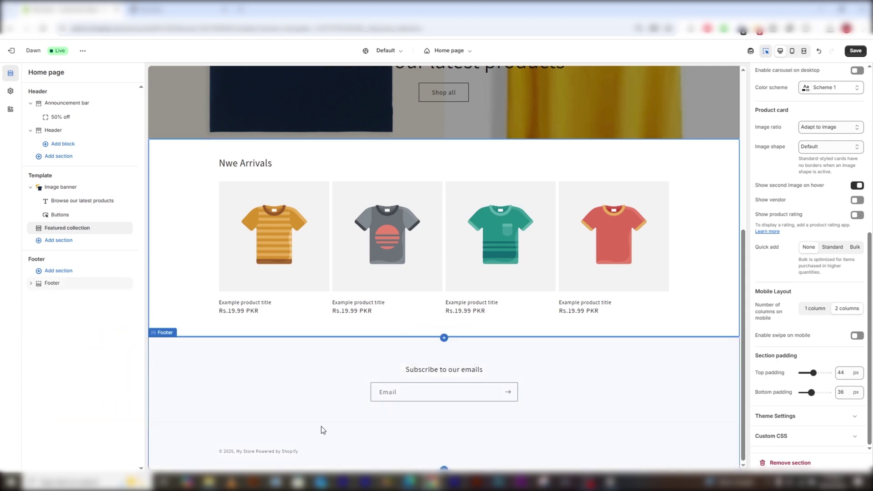
- Add a second Featured collection section to the template and set its heading to "Trending products"
{"action": "left_click", "coordinate": [60, 244]}
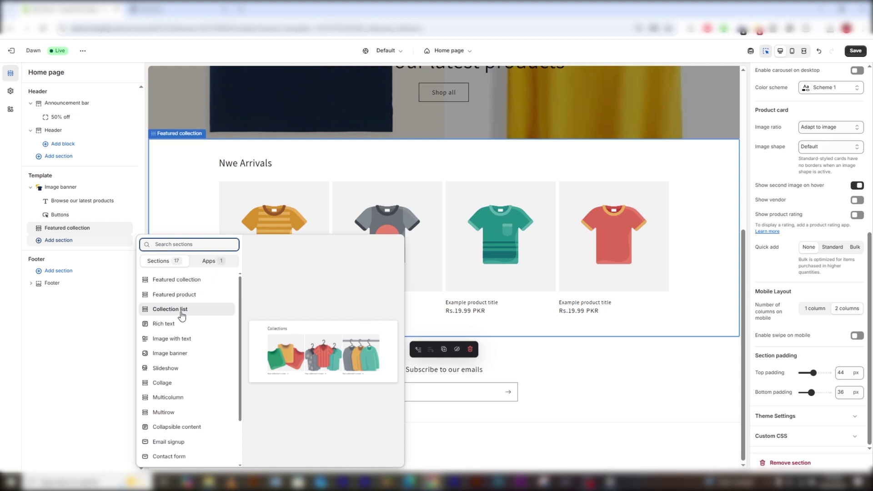
{"action": "left_click", "coordinate": [191, 285]}
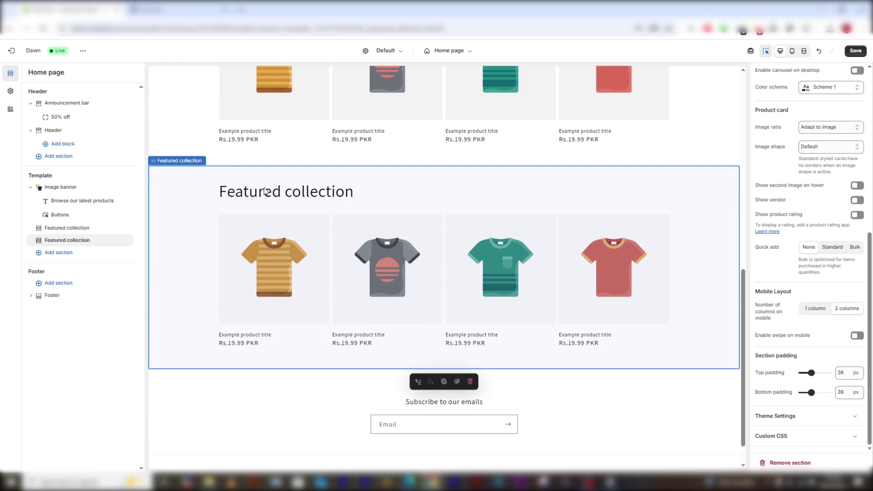
{"action": "scroll", "coordinate": [825, 145], "scroll_direction": "up", "scroll_amount": 6}
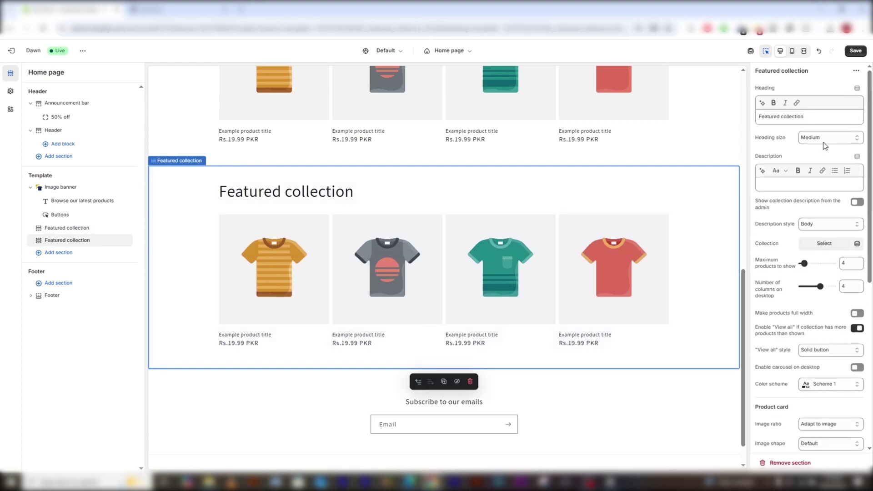
{"action": "left_click_drag", "start_coordinate": [808, 117], "coordinate": [756, 117]}
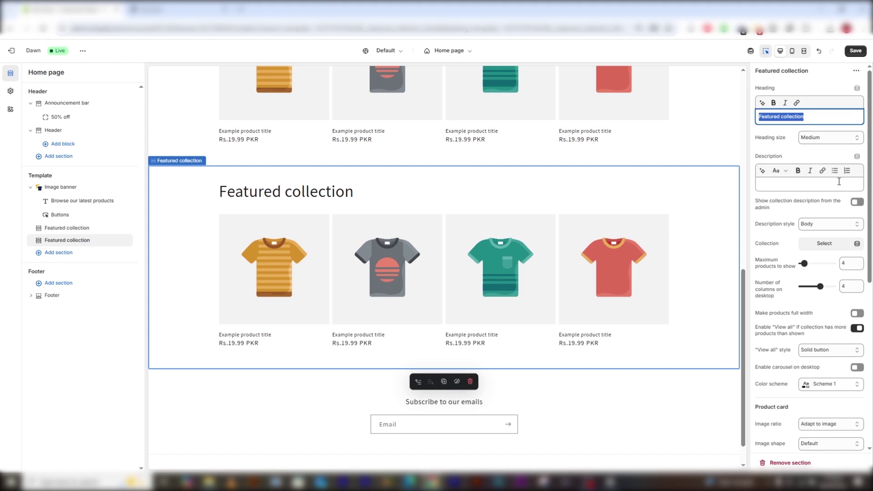
{"action": "type", "text": "Trending products"}
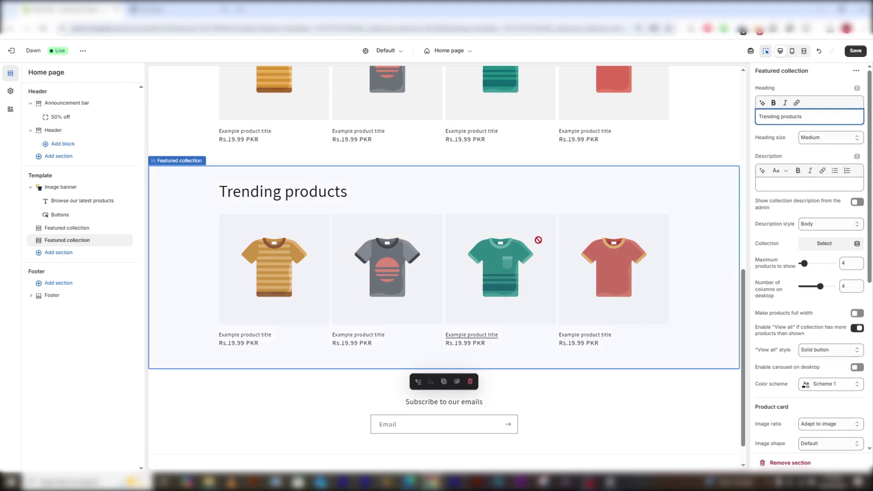
- Add a Collection list section to the template below the "Trending products" section and save the changes
{"action": "scroll", "coordinate": [812, 253], "scroll_direction": "down", "scroll_amount": 2}
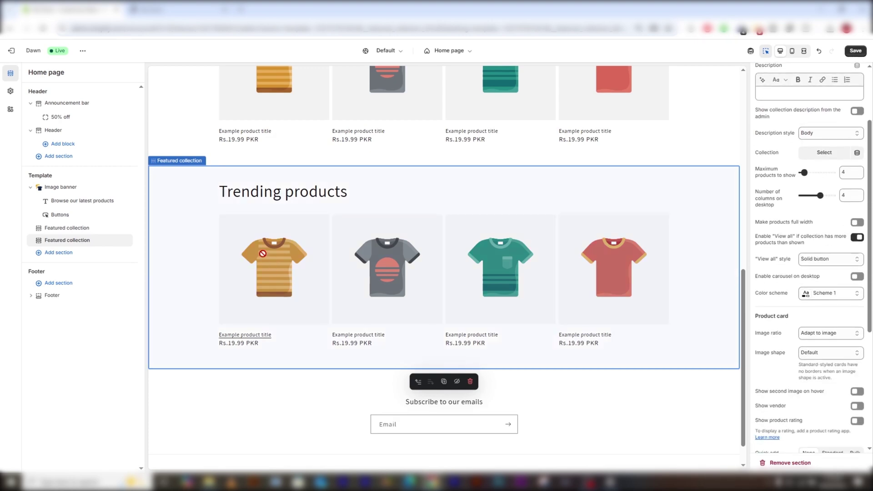
{"action": "scroll", "coordinate": [806, 252], "scroll_direction": "up", "scroll_amount": 2}
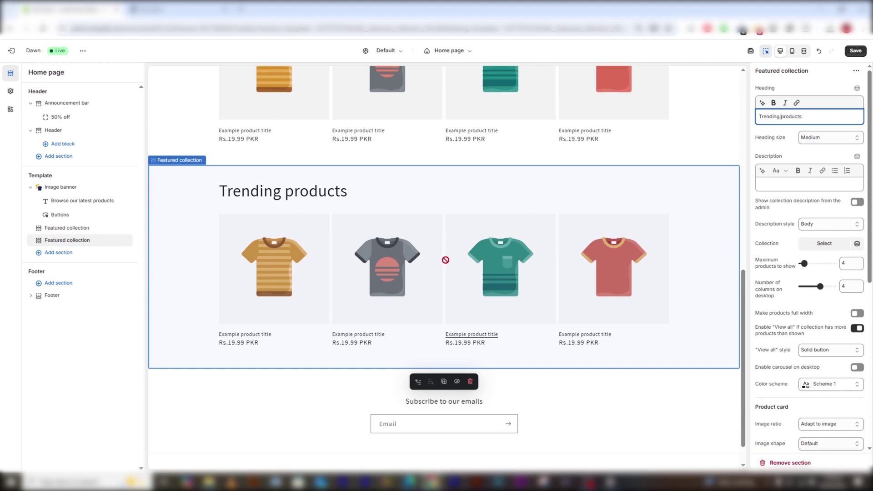
{"action": "scroll", "coordinate": [437, 258], "scroll_direction": "down", "scroll_amount": 1}
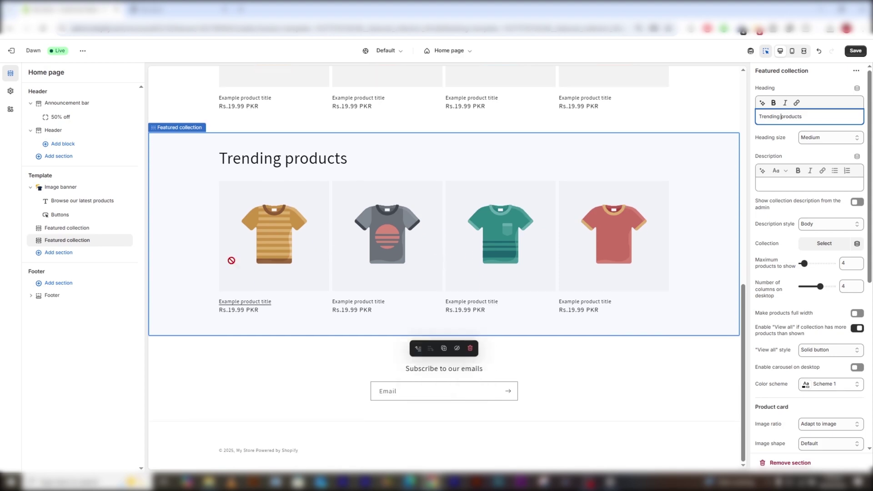
{"action": "left_click", "coordinate": [59, 254]}
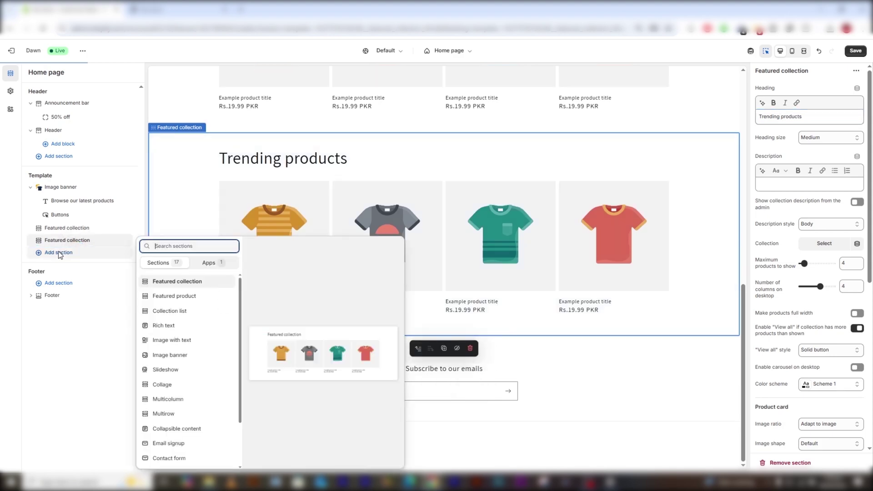
{"action": "left_click", "coordinate": [193, 316]}
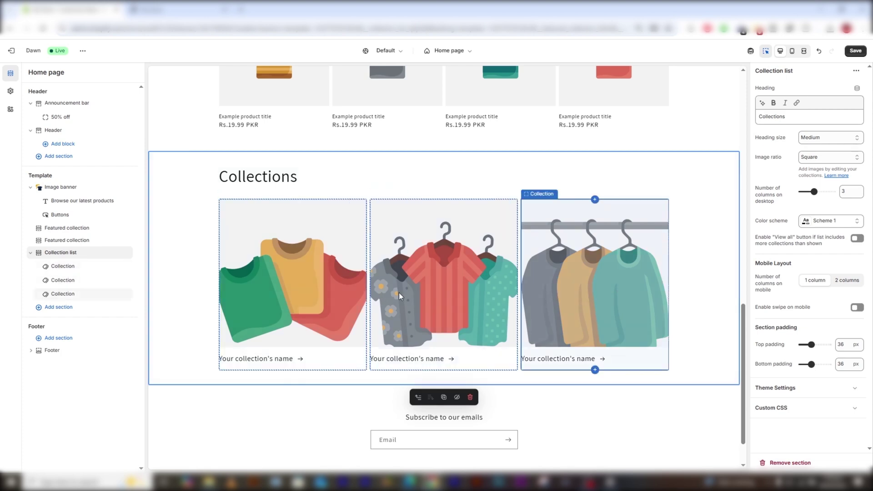
{"action": "left_click", "coordinate": [857, 51]}
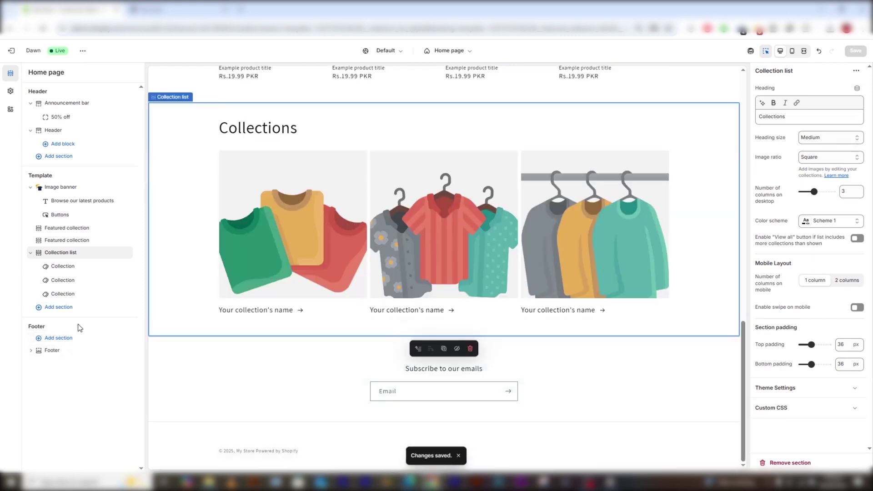
- Replace the footer's Brand information block with an Image block and save the changes
{"action": "left_click", "coordinate": [60, 352]}
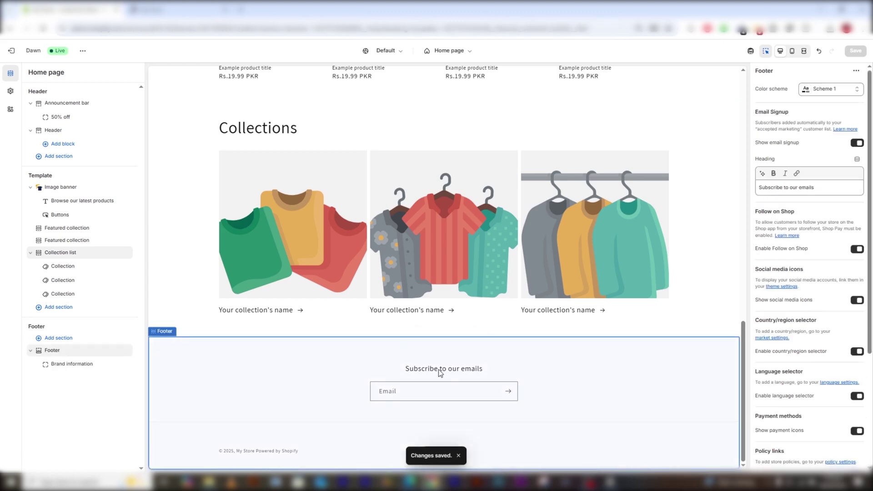
{"action": "triple_click", "coordinate": [811, 187]}
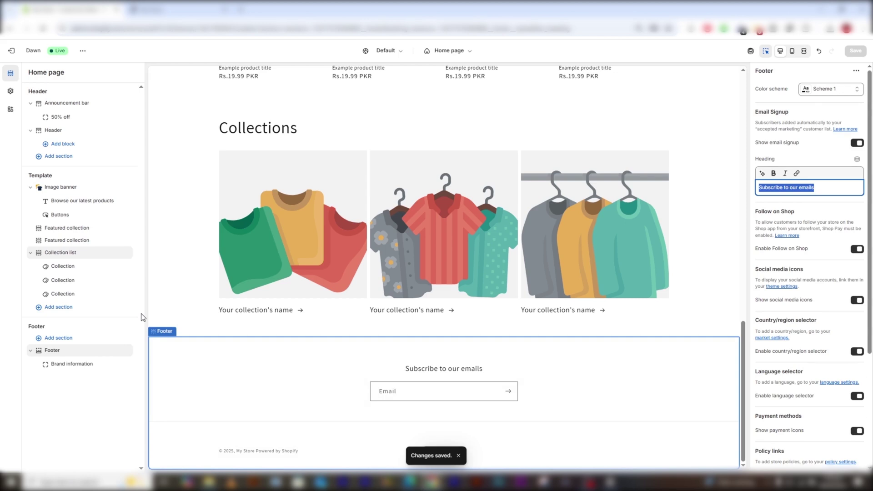
{"action": "left_click", "coordinate": [72, 364]}
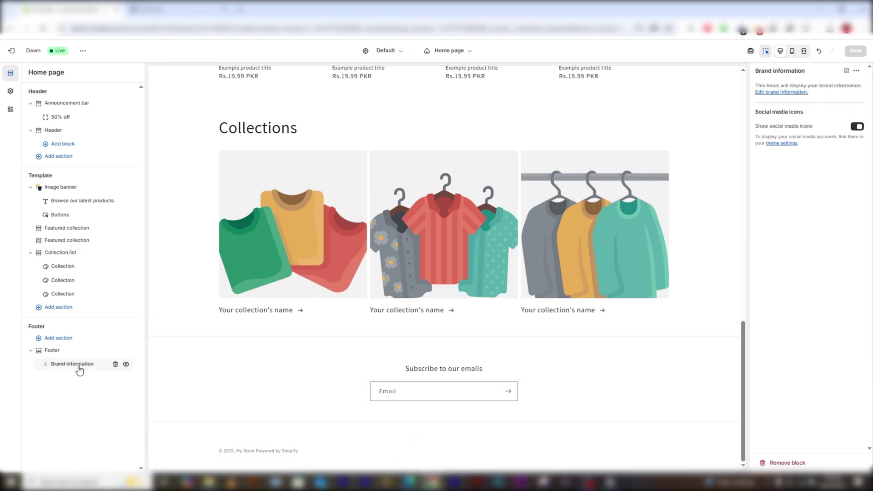
{"action": "left_click", "coordinate": [116, 364]}
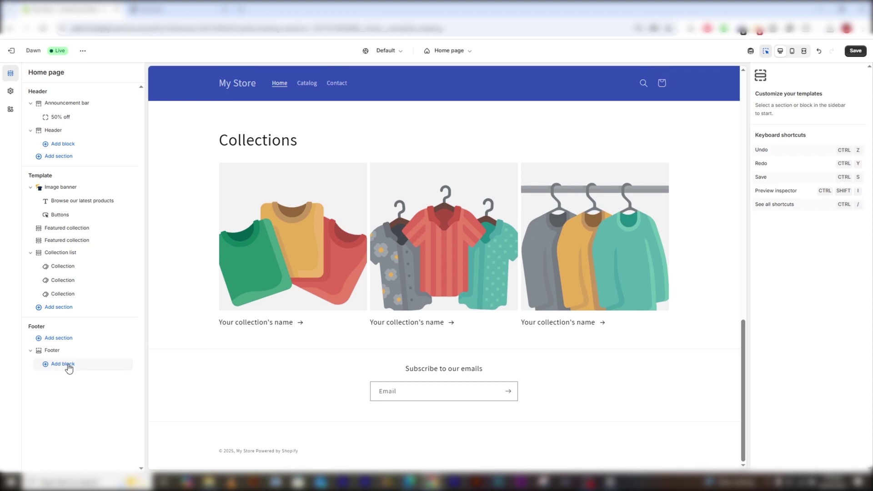
{"action": "left_click", "coordinate": [58, 364]}
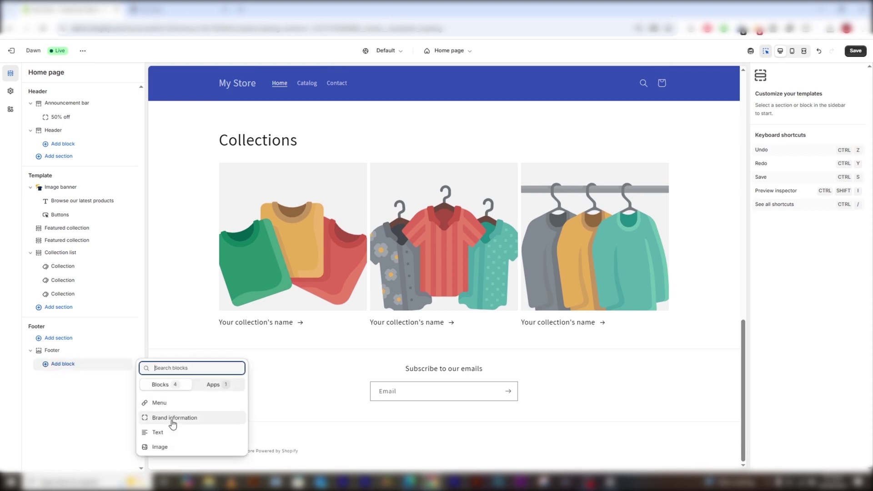
{"action": "left_click", "coordinate": [159, 447]}
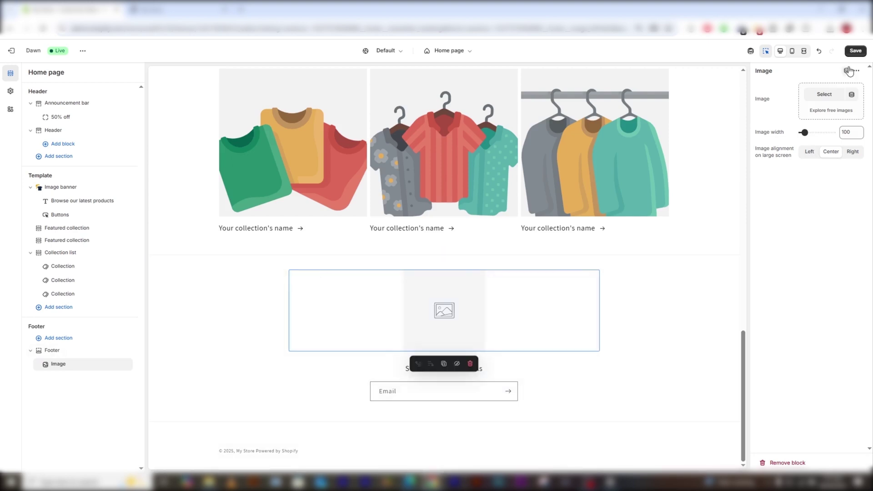
{"action": "key", "text": "ctrl+s"}
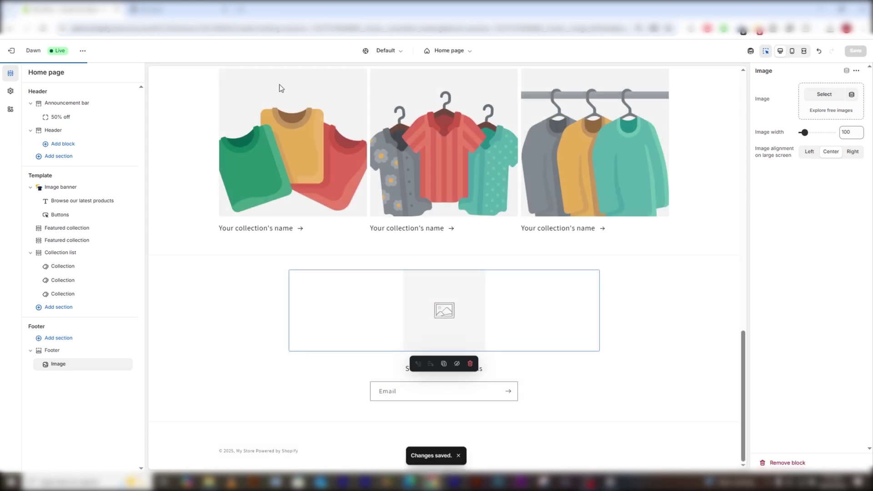
- Check the home page in the mobile and desktop previews and exit the theme editor
{"action": "left_click", "coordinate": [792, 50]}
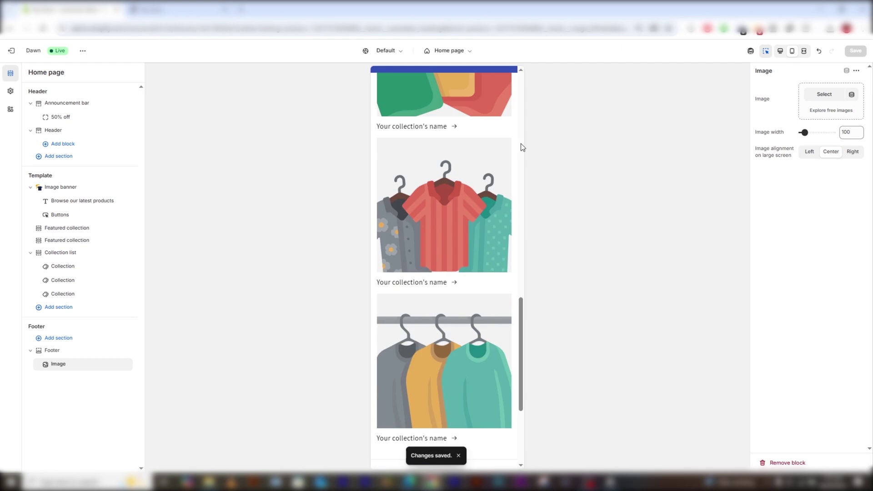
{"action": "left_click", "coordinate": [780, 51]}
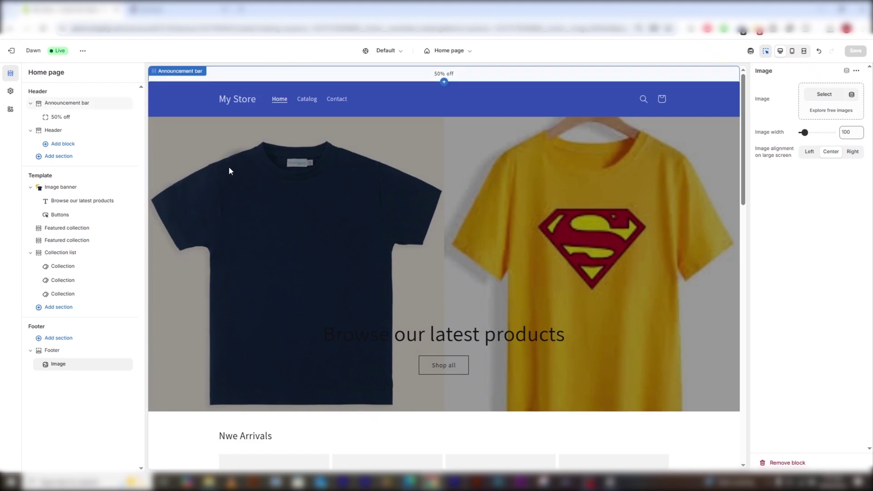
{"action": "left_click", "coordinate": [11, 50]}
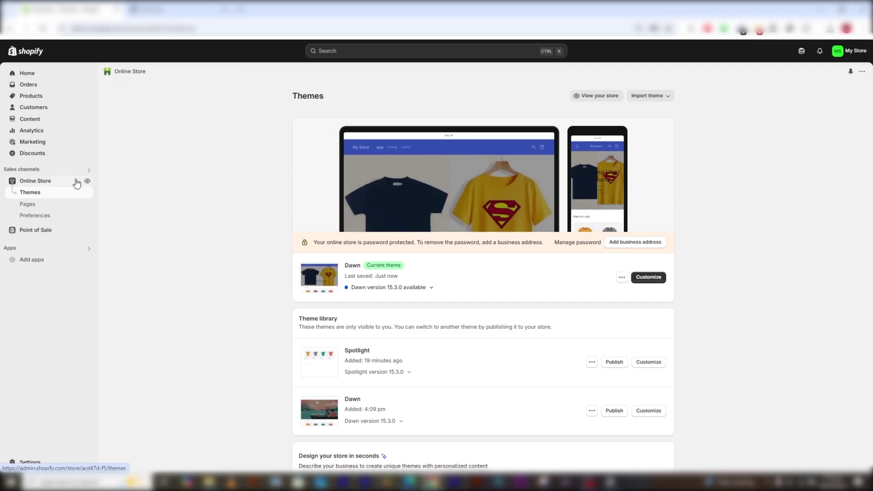
- View the live online store and review its home page from the header and banner down through the product sections
{"action": "left_click", "coordinate": [88, 182]}
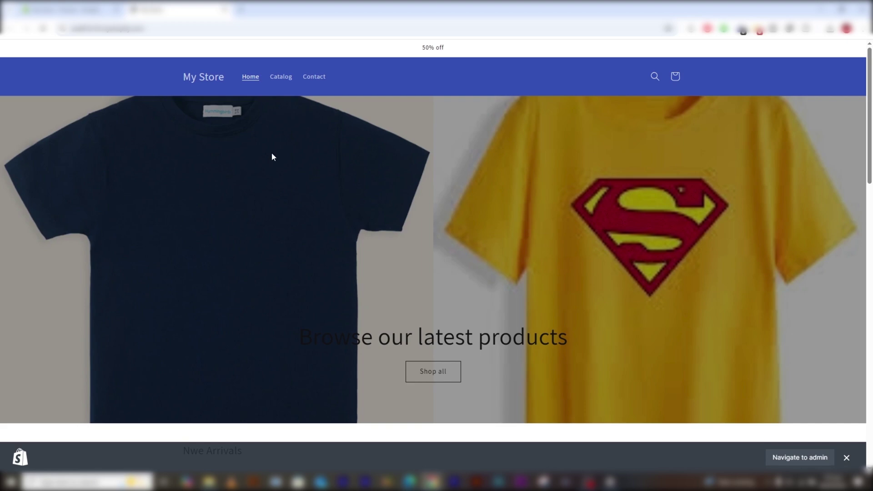
{"action": "scroll", "coordinate": [288, 83], "scroll_direction": "down", "scroll_amount": 5}
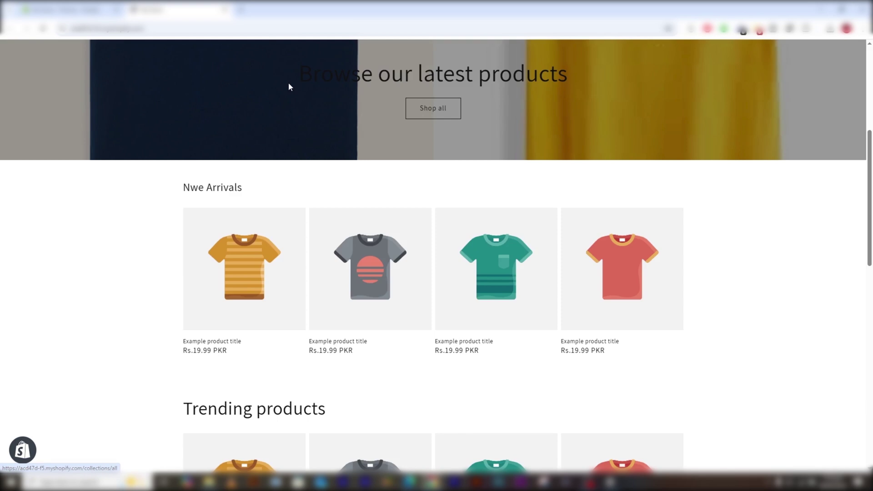
{"action": "scroll", "coordinate": [277, 184], "scroll_direction": "down", "scroll_amount": 4}
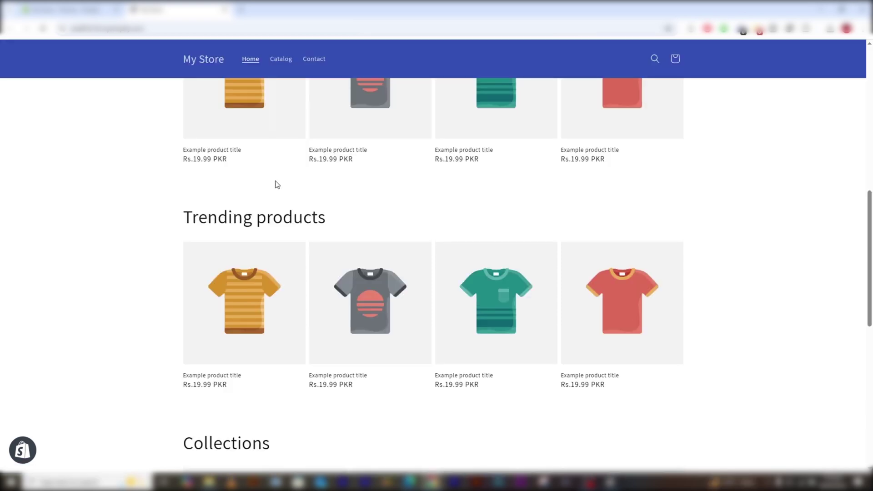
{"action": "scroll", "coordinate": [277, 184], "scroll_direction": "up", "scroll_amount": 5}
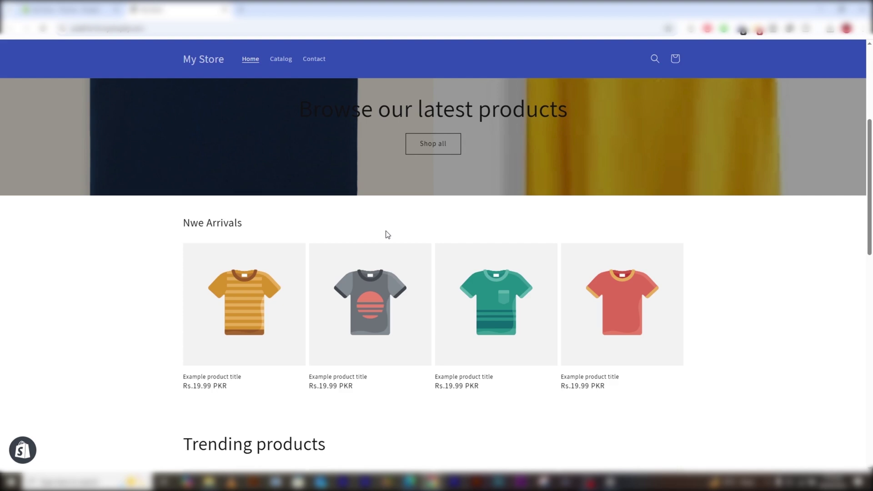
{"action": "scroll", "coordinate": [282, 195], "scroll_direction": "up", "scroll_amount": 5}
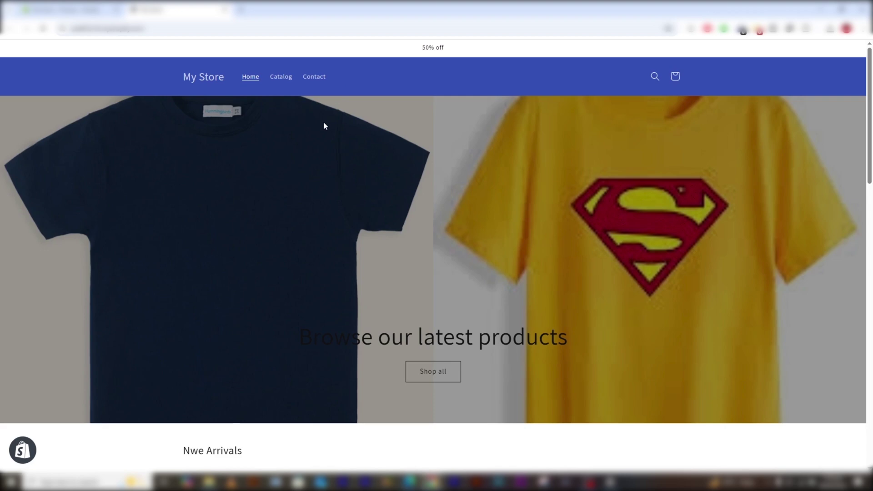
{"action": "scroll", "coordinate": [324, 124], "scroll_direction": "down", "scroll_amount": 3}
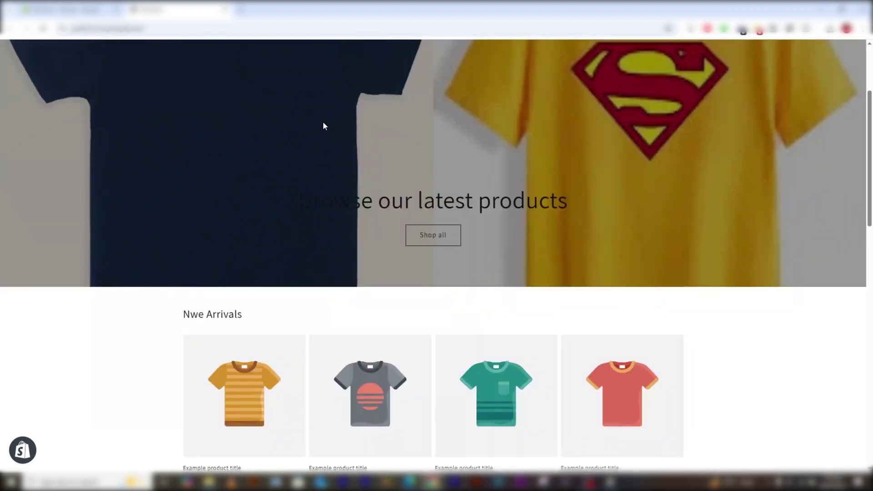
{"action": "scroll", "coordinate": [323, 123], "scroll_direction": "up", "scroll_amount": 3}
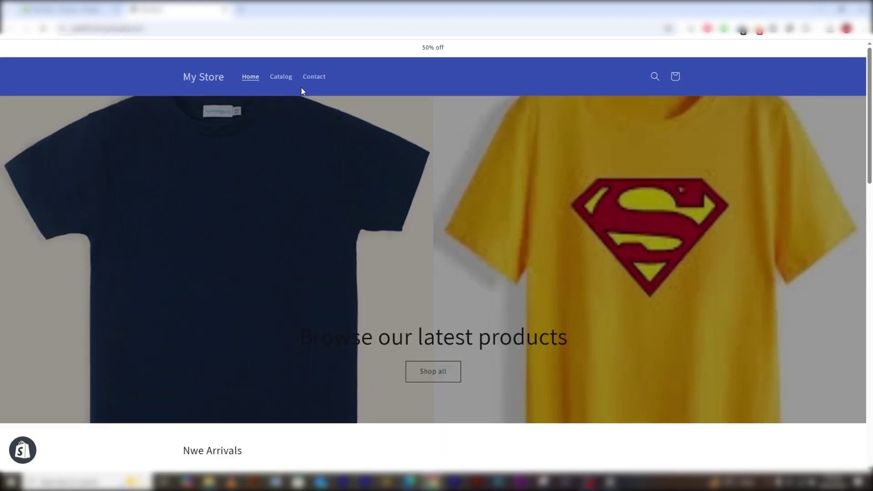